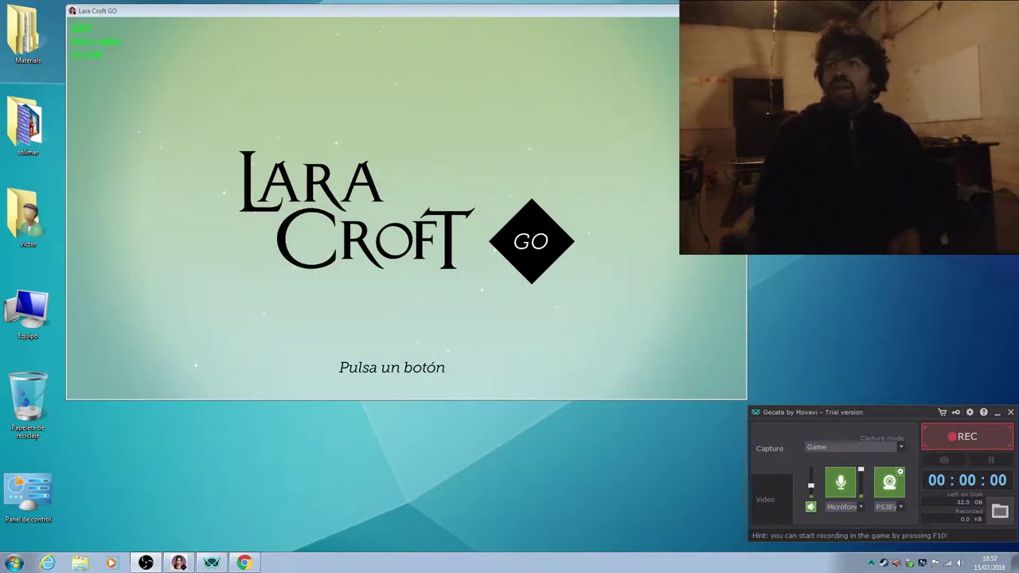
# Step: Place the recorder window over the game window and toggle webcam and microphone capture off and back on
pyautogui.moveTo(915, 412); pyautogui.dragTo(427, 184)
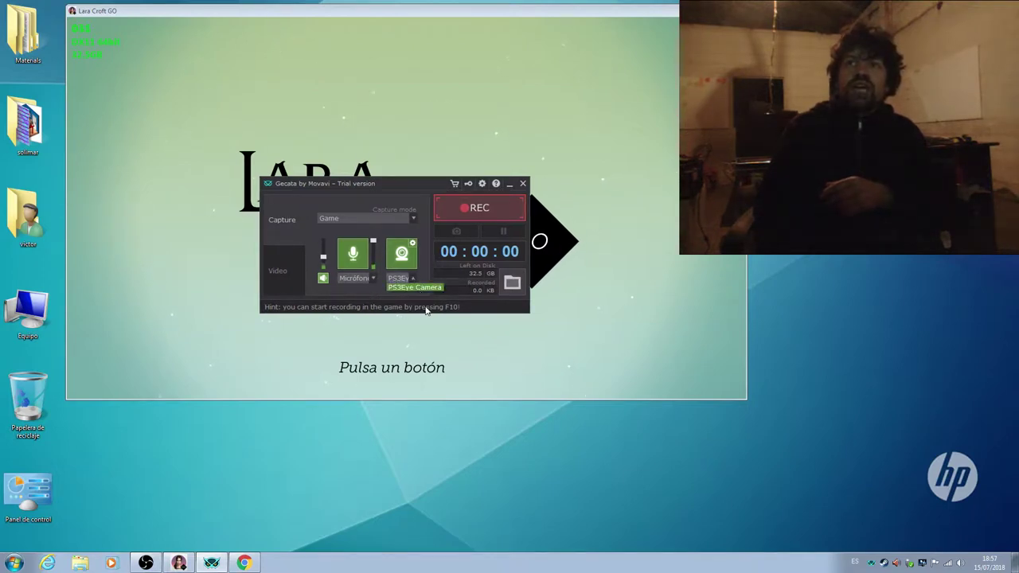
pyautogui.click(400, 254)
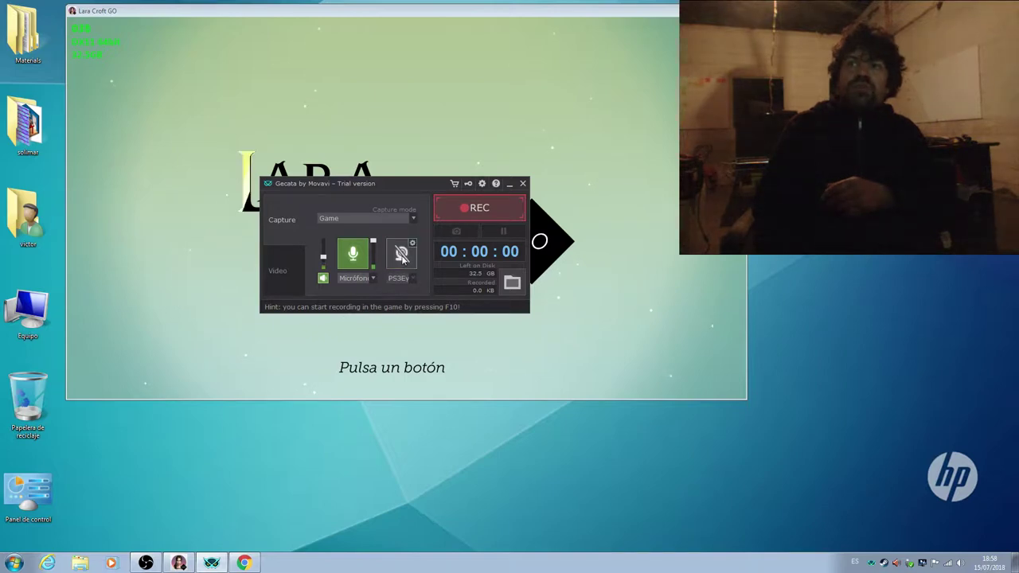
pyautogui.click(402, 257)
pyautogui.click(354, 254)
pyautogui.click(354, 254)
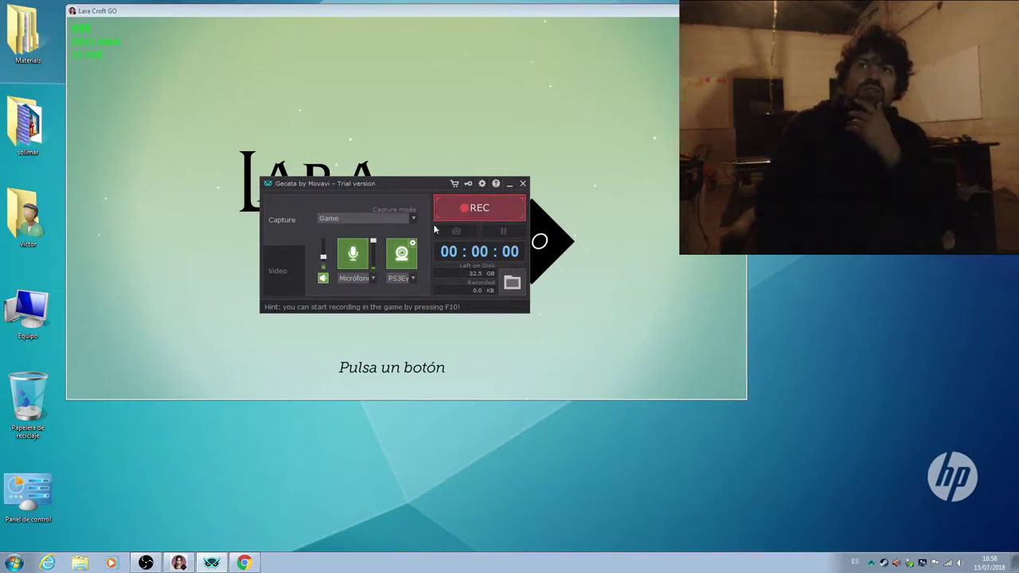
pyautogui.moveTo(374, 183); pyautogui.dragTo(479, 180)
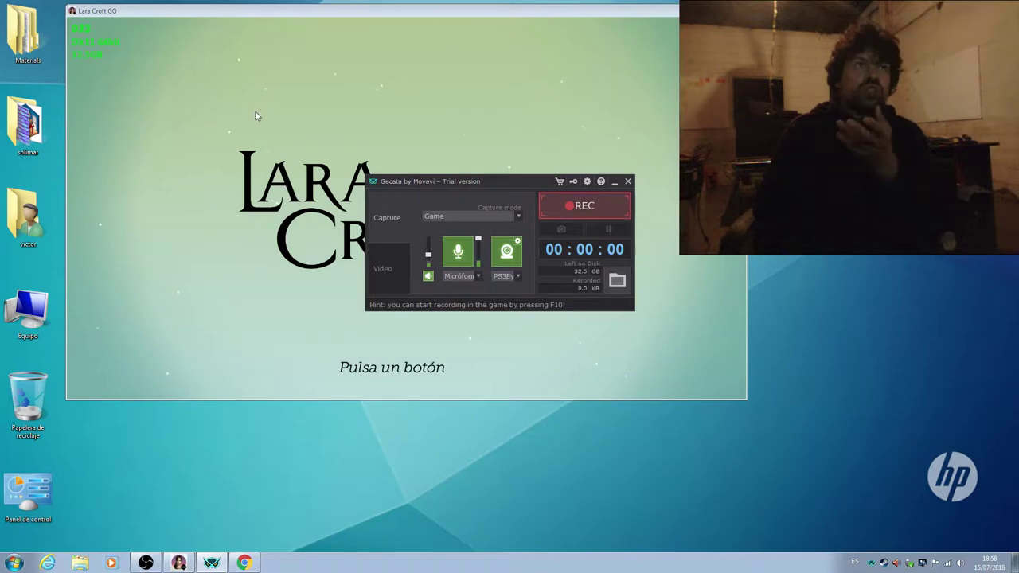
# Step: Open the recorder's video settings and examine the resolution options
pyautogui.click(399, 264)
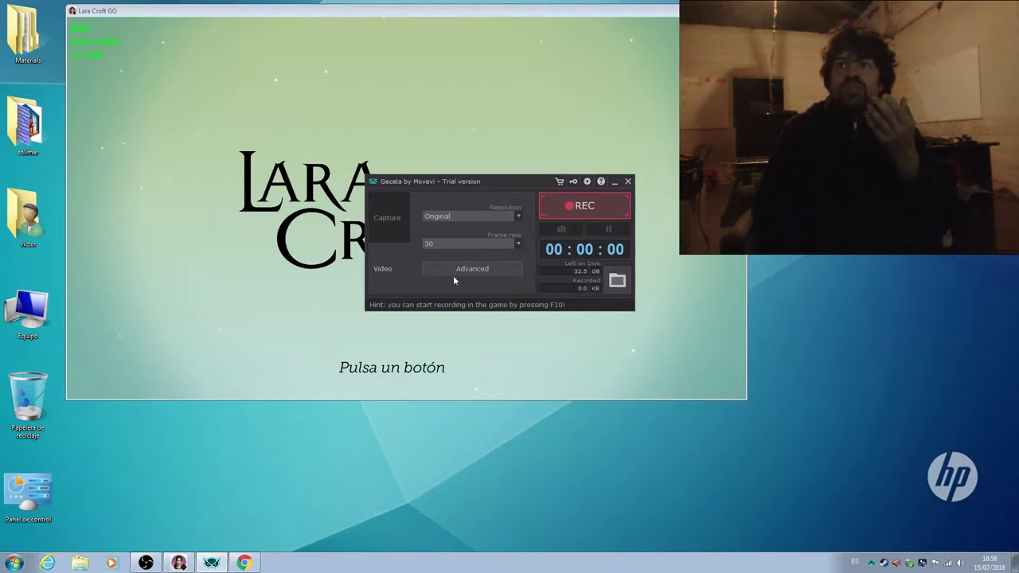
pyautogui.click(495, 215)
pyautogui.click(495, 215)
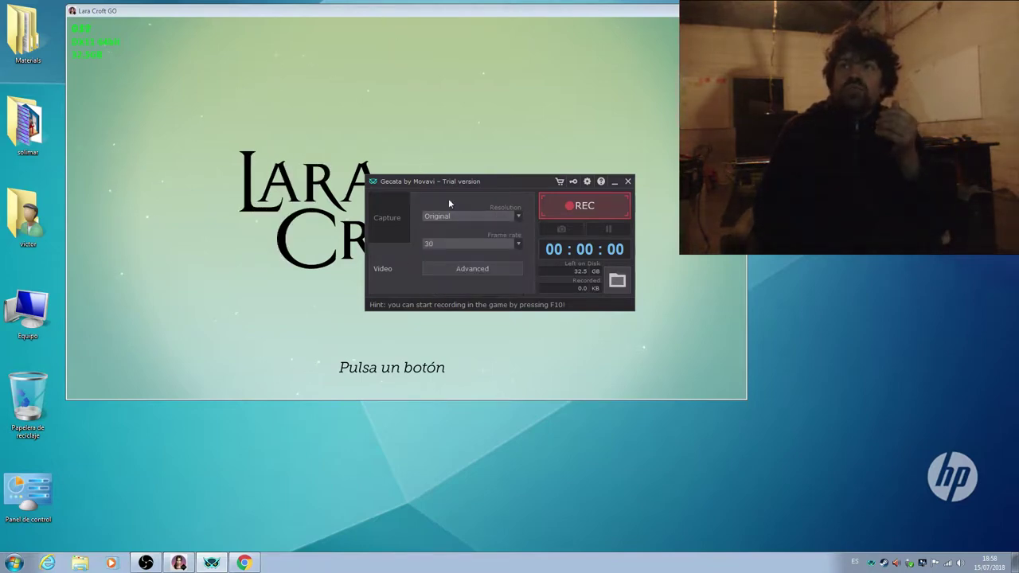
pyautogui.click(440, 217)
pyautogui.click(440, 216)
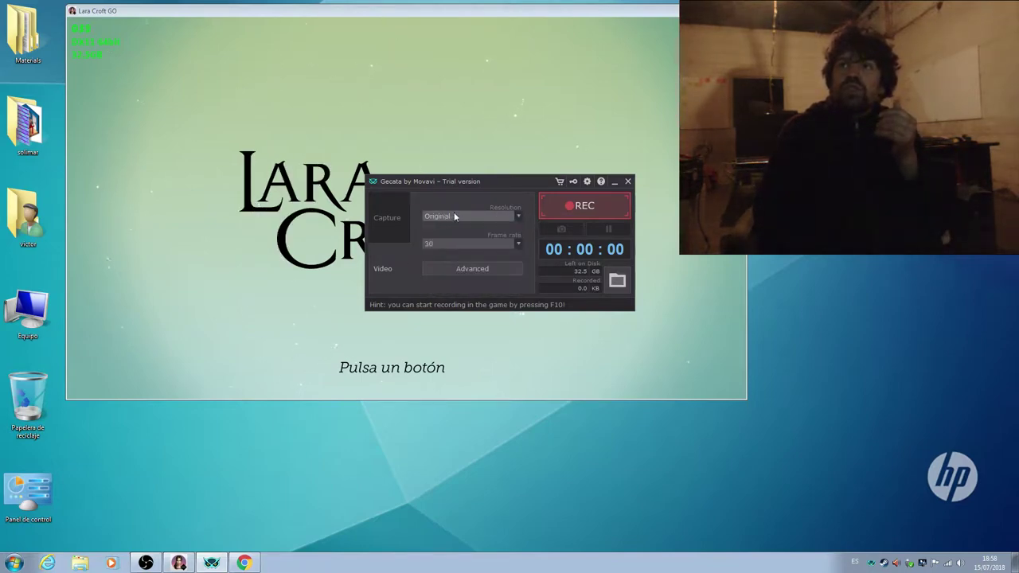
pyautogui.click(454, 215)
pyautogui.click(456, 216)
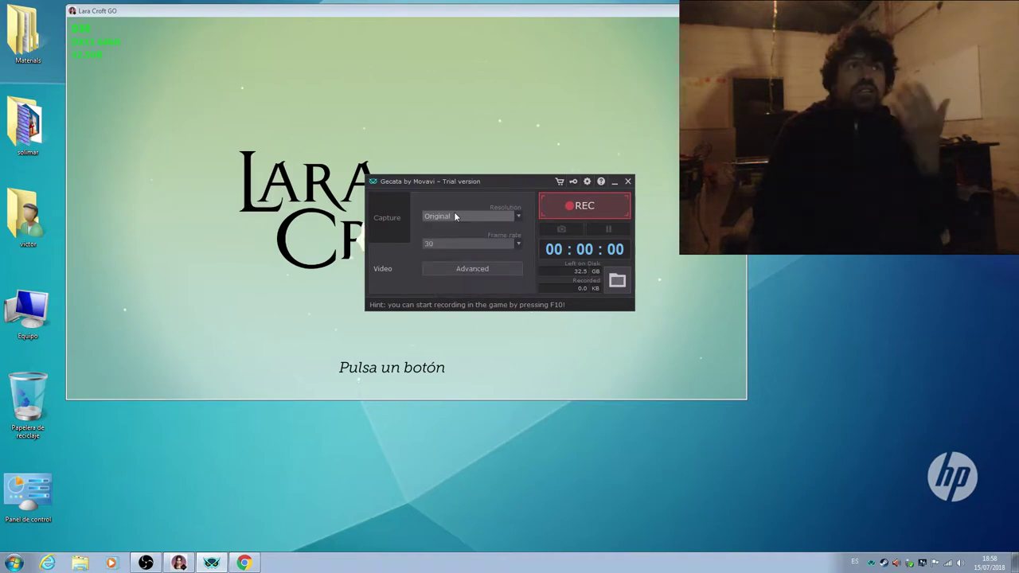
pyautogui.click(455, 216)
pyautogui.click(456, 216)
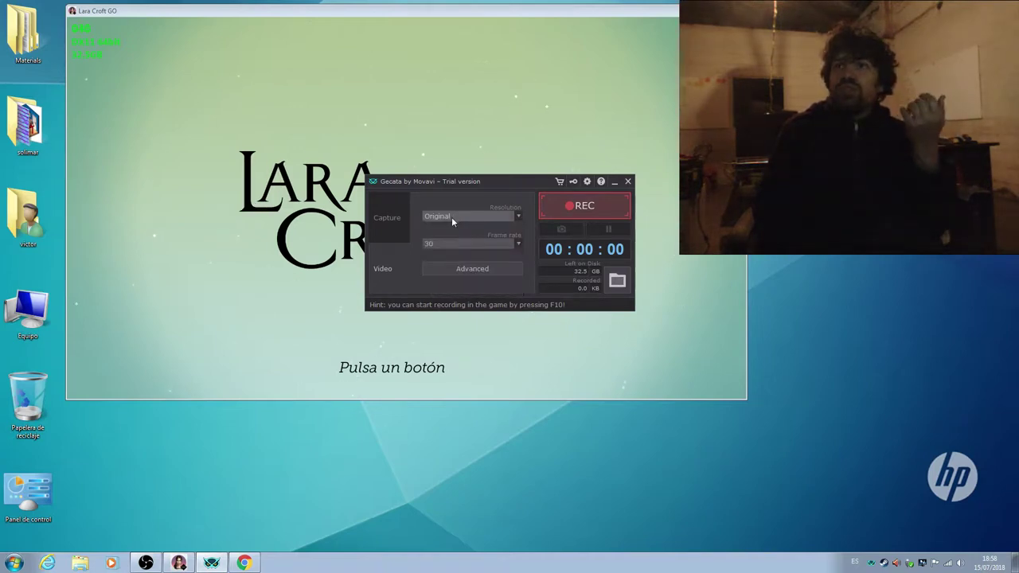
# Step: Inspect the advanced video settings without changing them and check the frame rate options, choosing 30
pyautogui.click(465, 269)
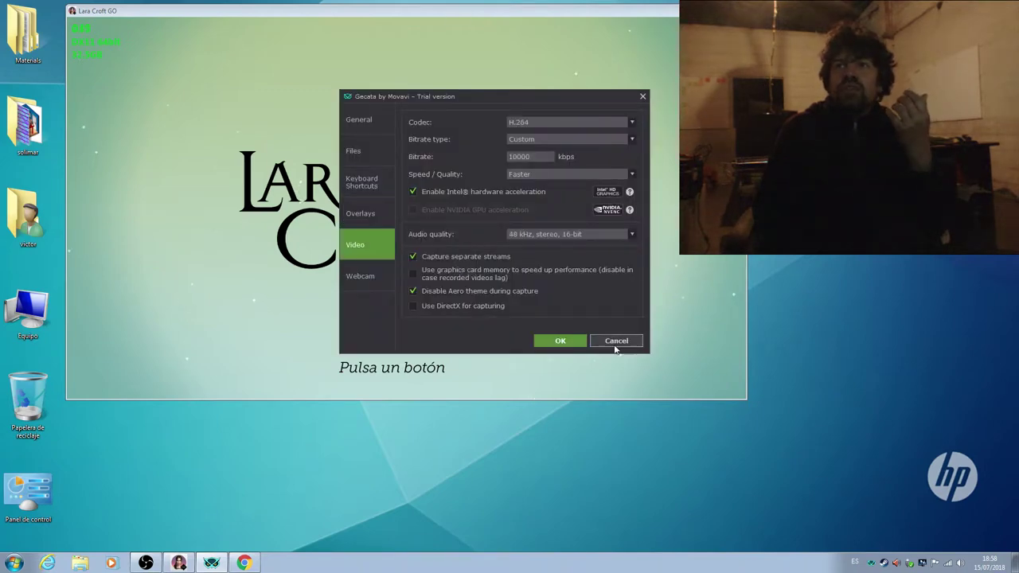
pyautogui.click(606, 343)
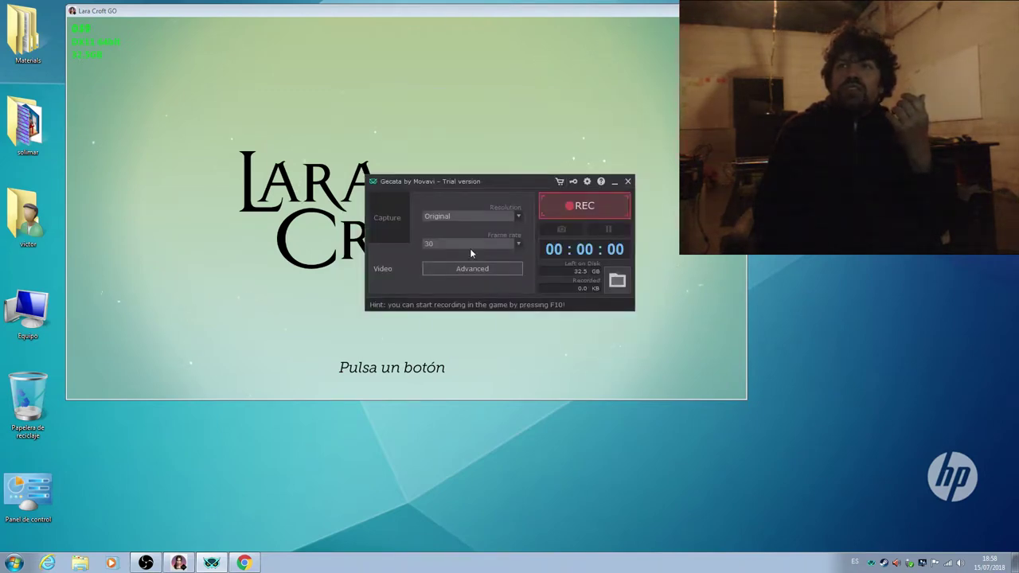
pyautogui.click(471, 268)
pyautogui.click(613, 341)
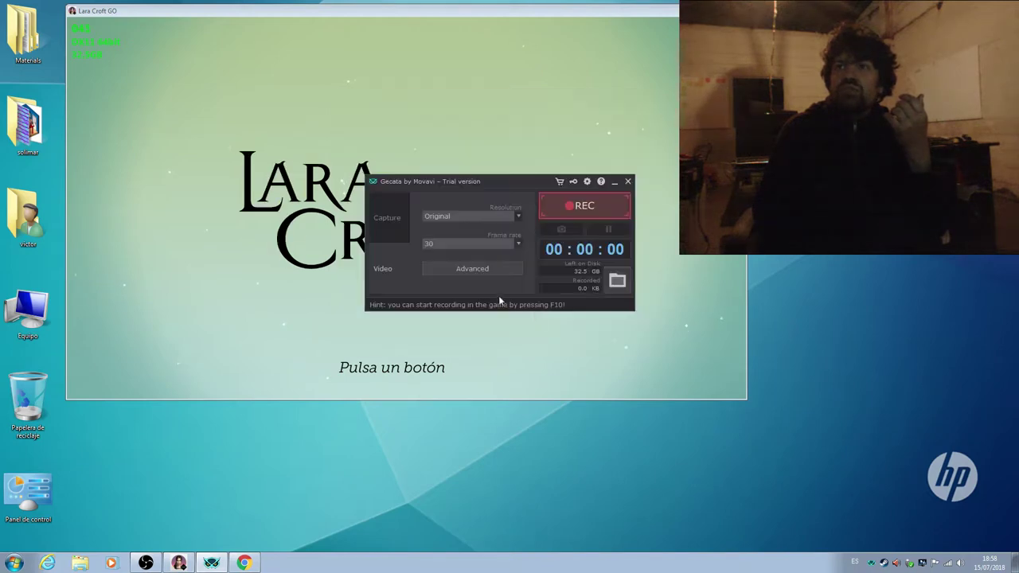
pyautogui.click(515, 245)
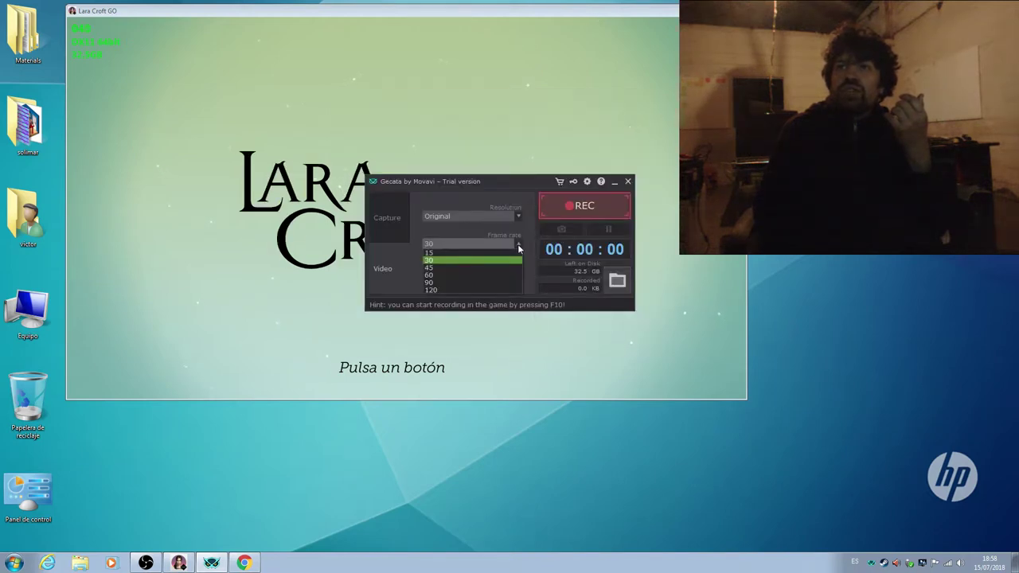
pyautogui.click(462, 257)
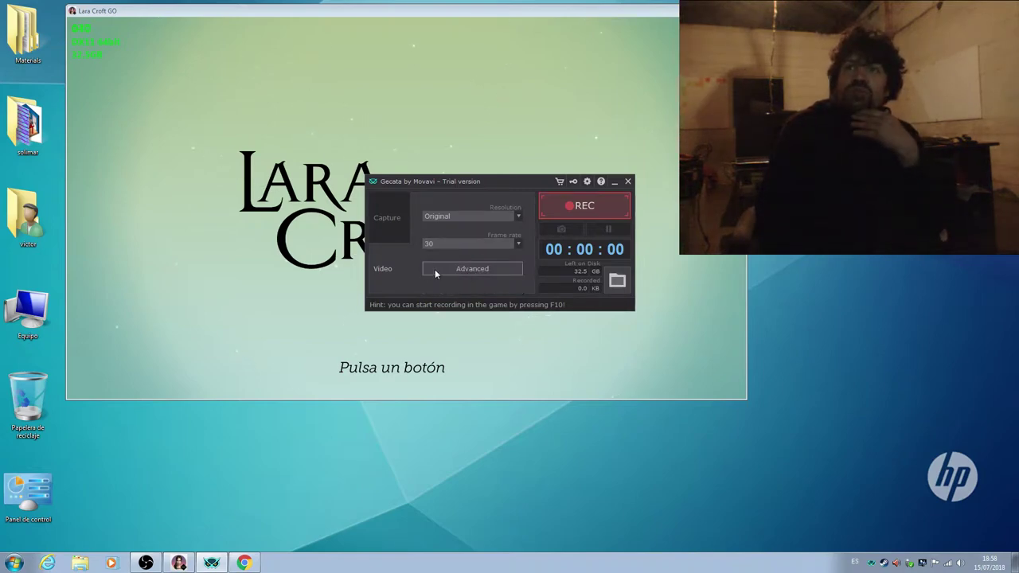
# Step: Return to the capture settings, view the folder where recordings are saved, and close it
pyautogui.click(395, 219)
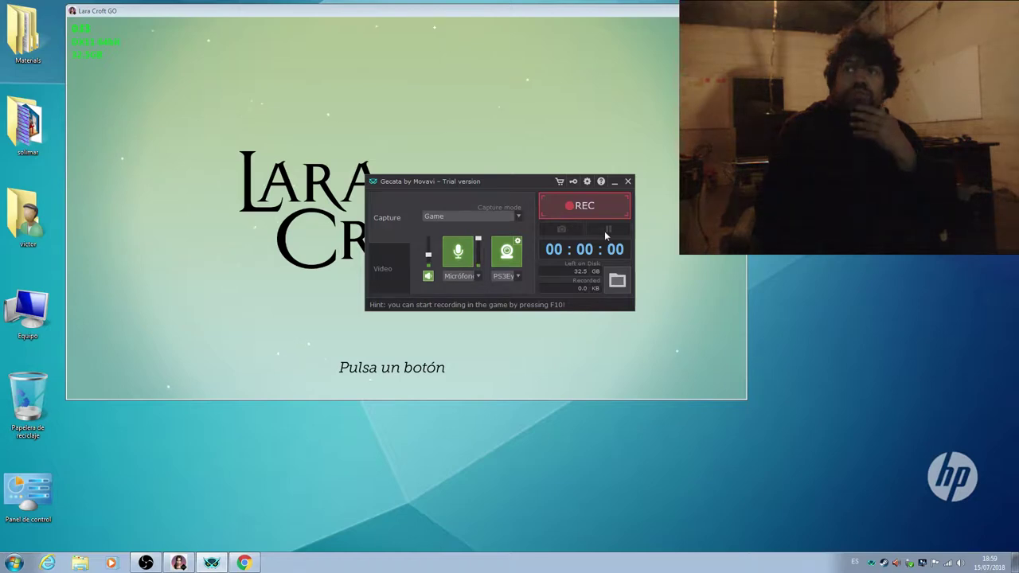
pyautogui.click(617, 277)
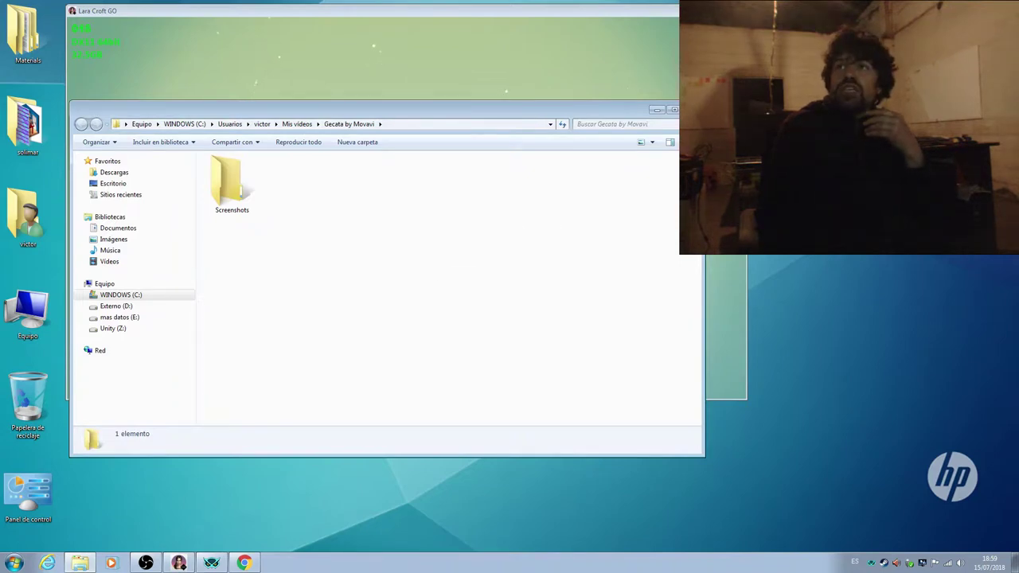
pyautogui.hotkey('alt', 'F4')
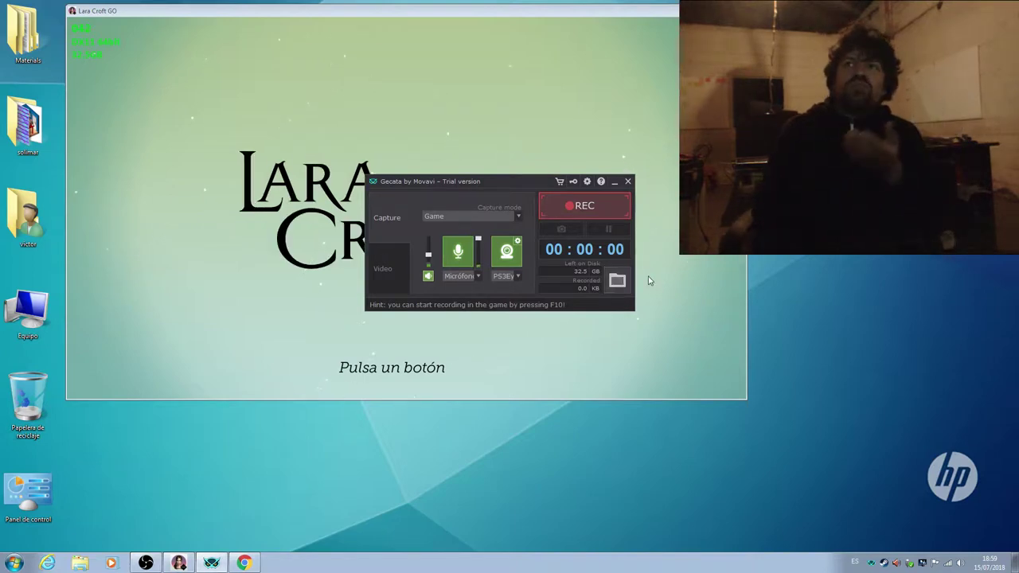
# Step: Check the available capture modes and choose Game
pyautogui.click(510, 218)
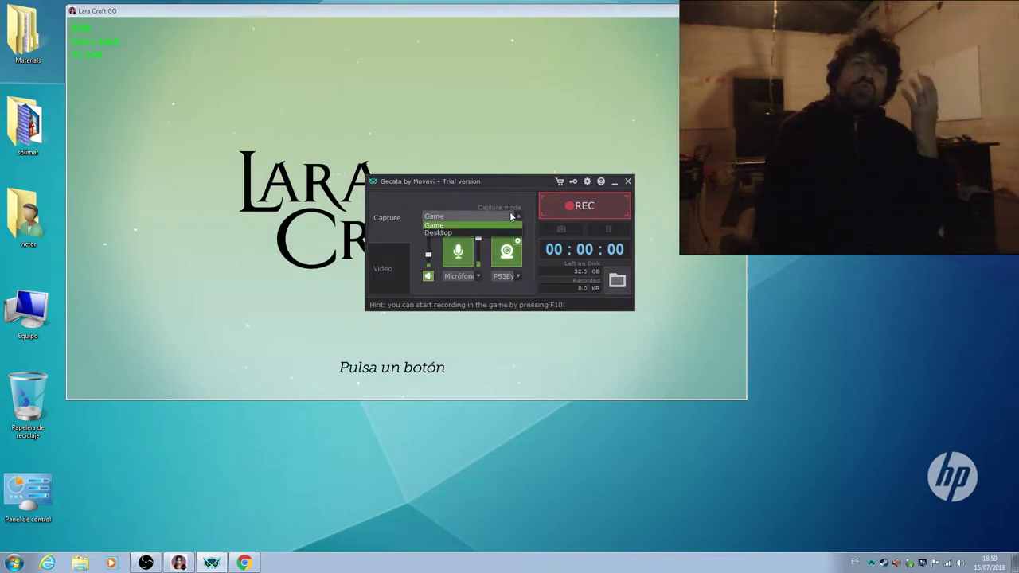
pyautogui.click(512, 225)
pyautogui.click(511, 225)
pyautogui.click(512, 225)
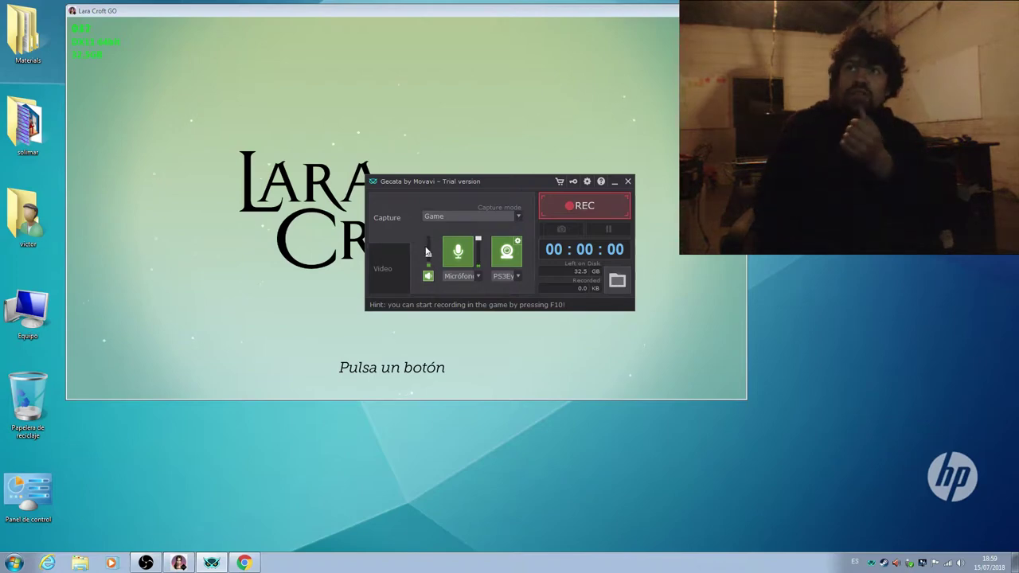
# Step: Reopen the advanced video settings, move the dialog aside, and examine the codec options
pyautogui.moveTo(405, 272)
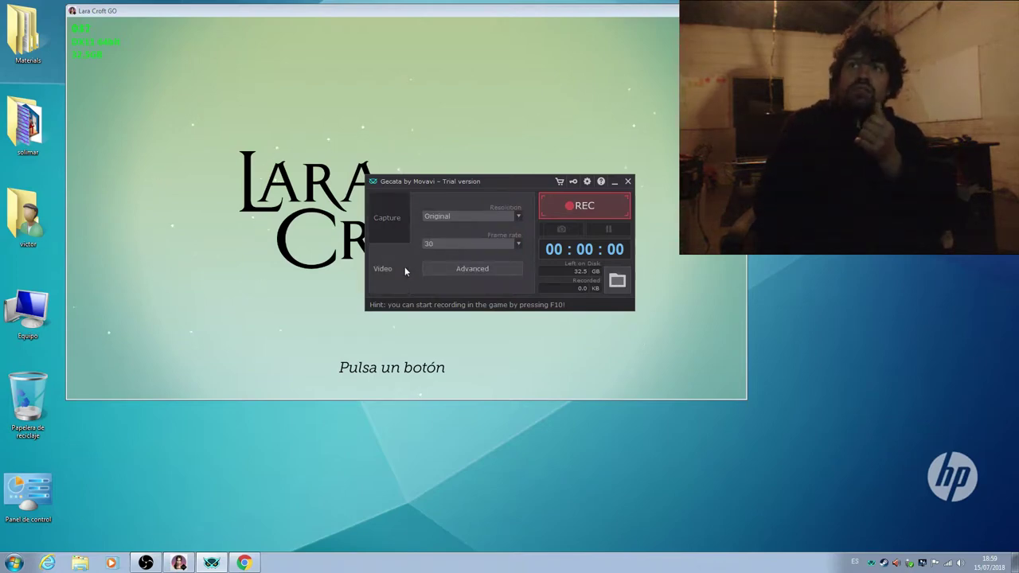
pyautogui.click(461, 273)
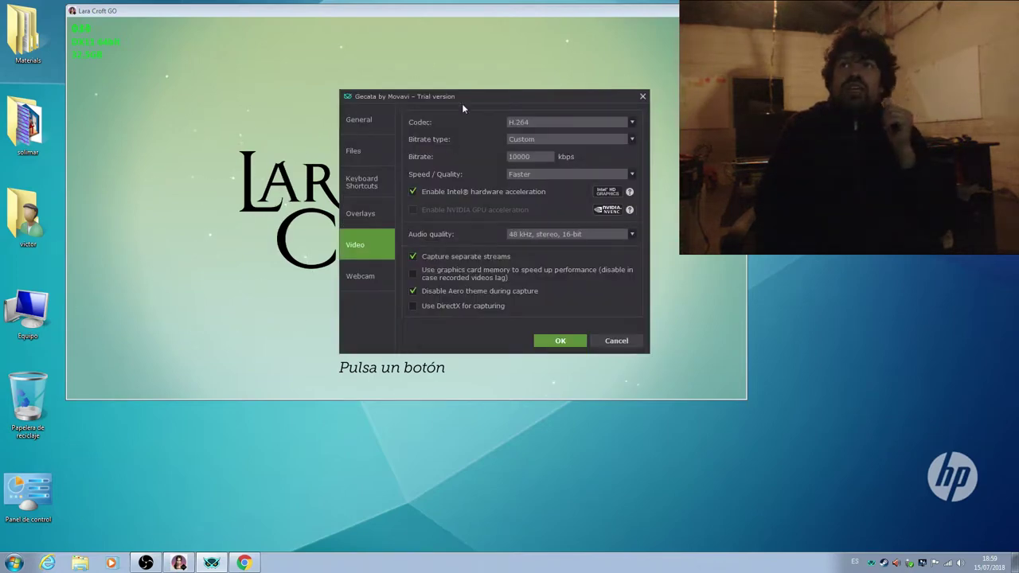
pyautogui.moveTo(464, 96); pyautogui.dragTo(373, 95)
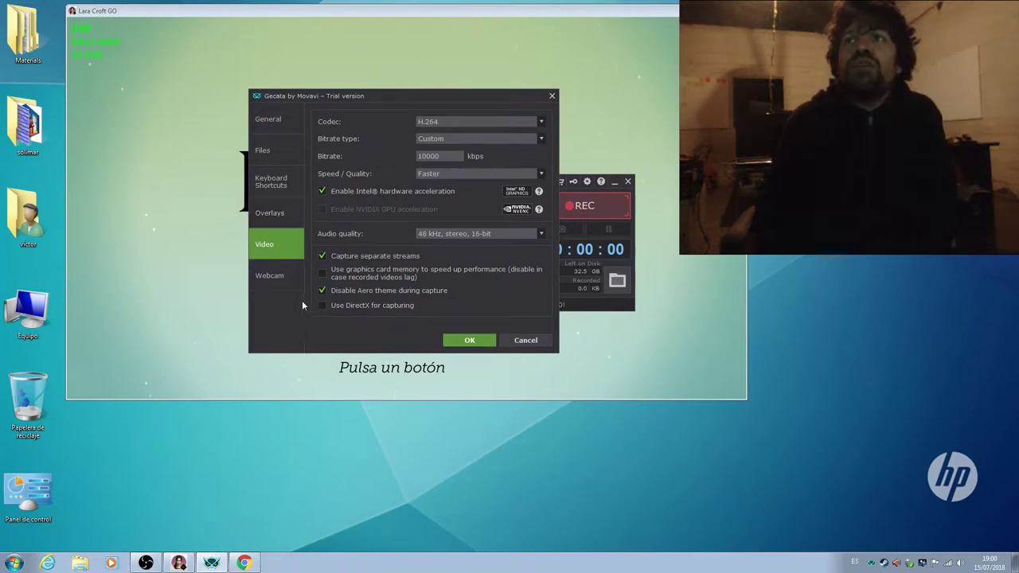
pyautogui.click(458, 121)
pyautogui.click(459, 121)
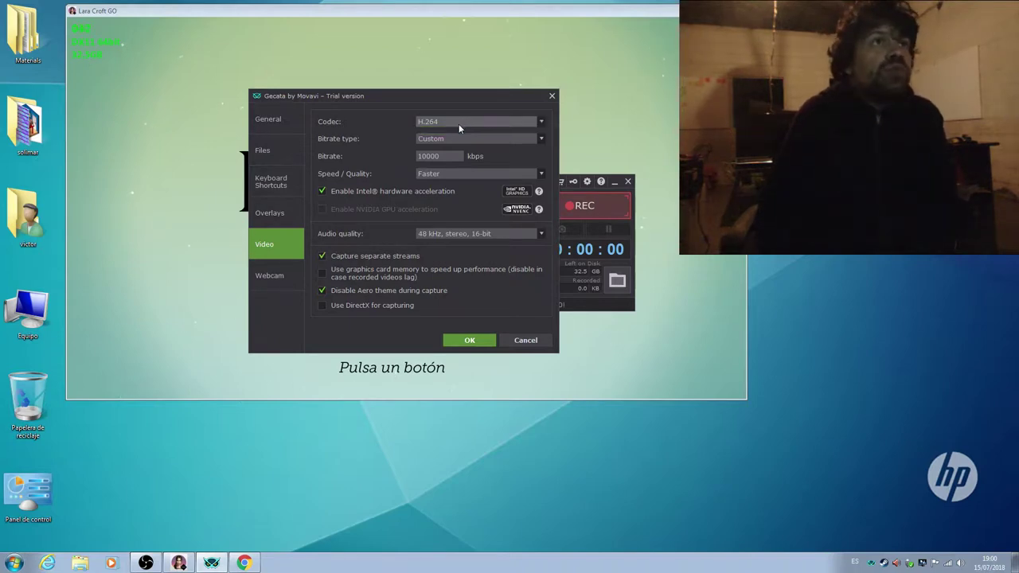
pyautogui.click(458, 122)
pyautogui.click(458, 122)
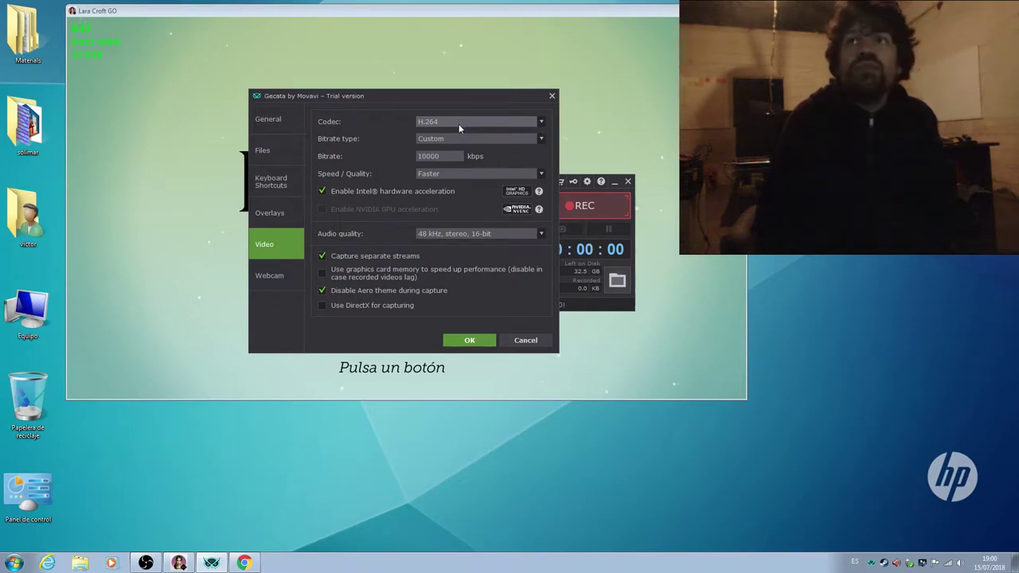
pyautogui.click(458, 123)
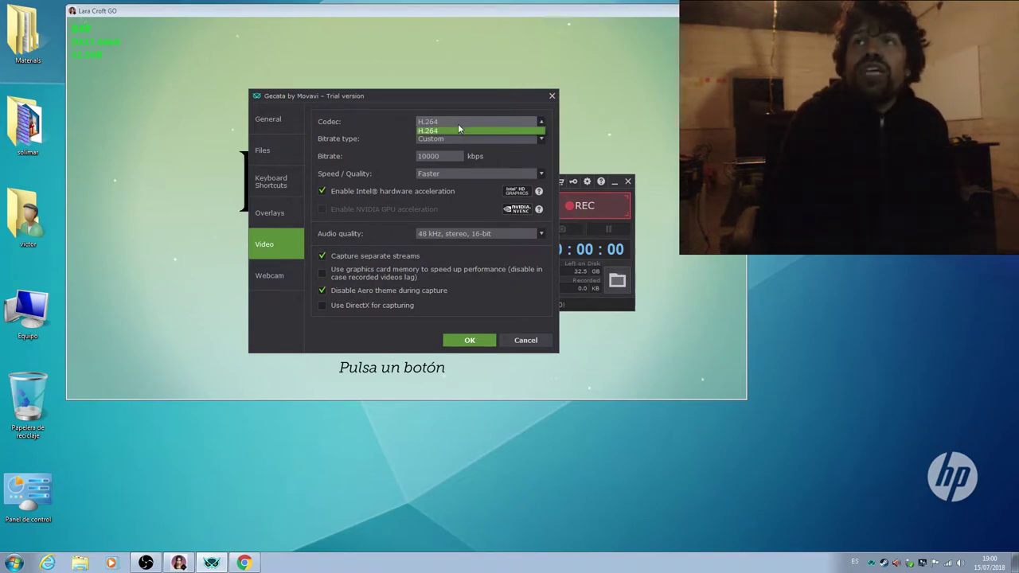
pyautogui.click(457, 123)
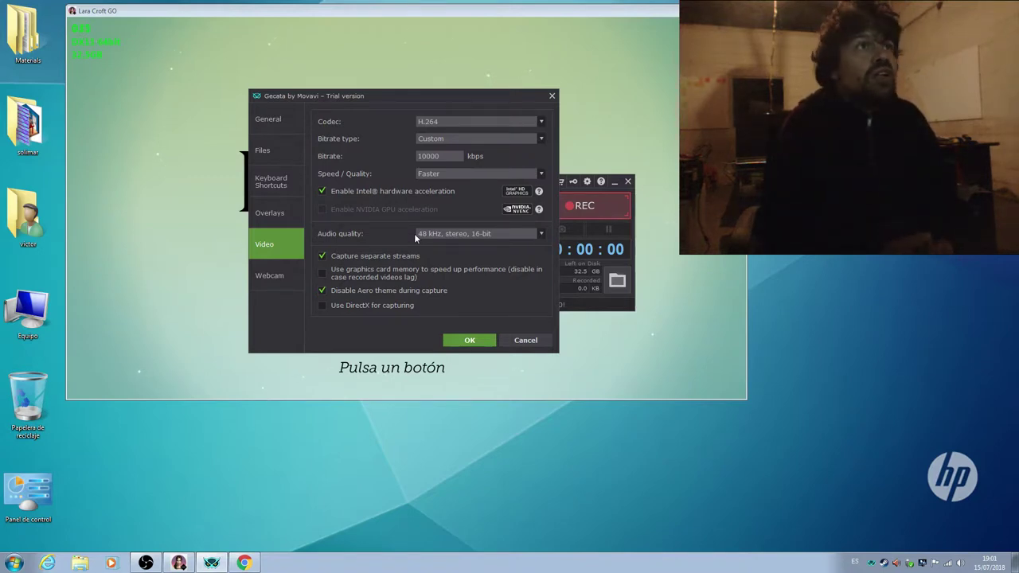
# Step: Check which graphics driver options the Windows desktop offers and dismiss them
pyautogui.rightClick(399, 434)
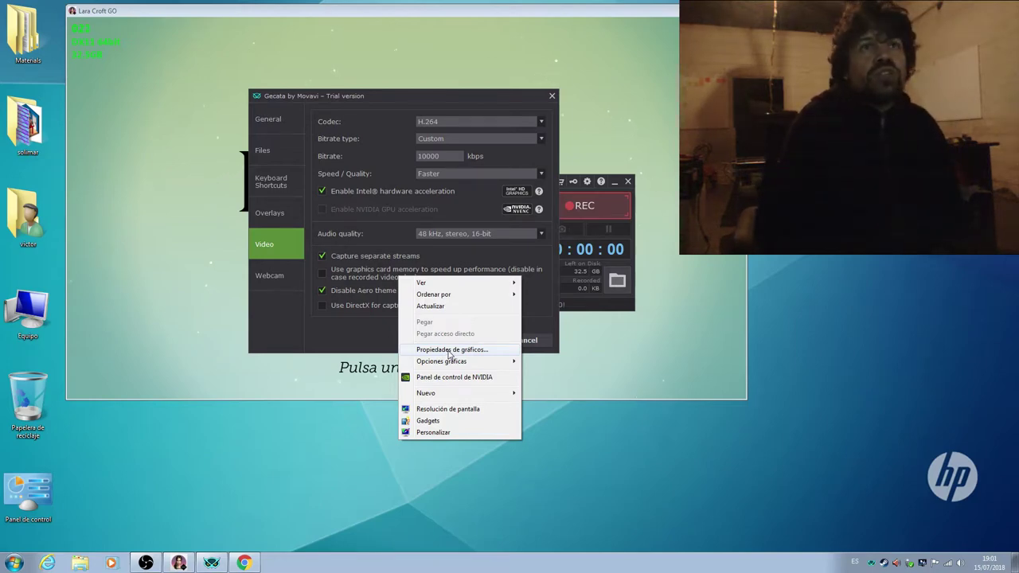
pyautogui.click(520, 462)
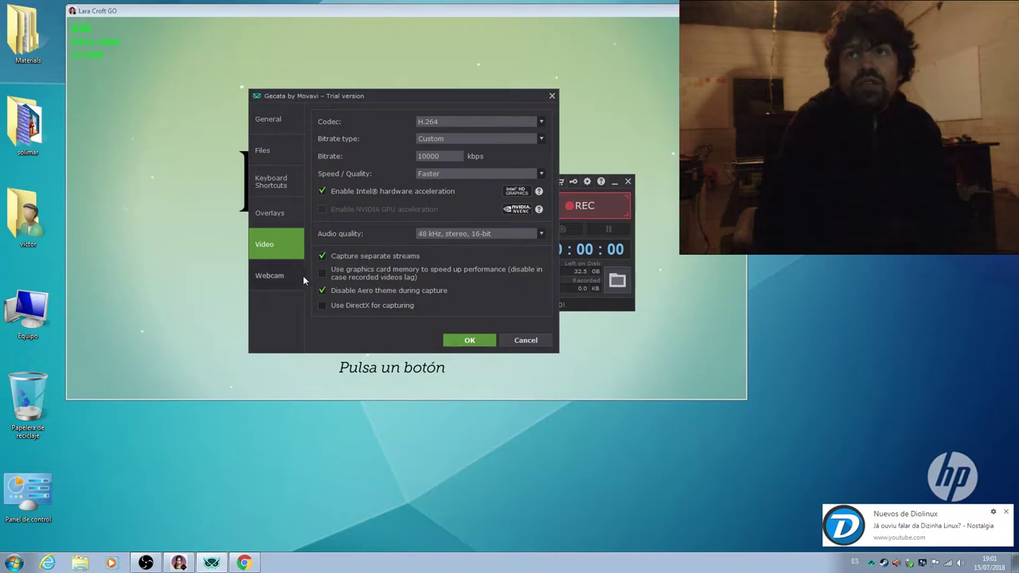
# Step: Open the webcam settings, choose PS3Eye Camera as the webcam, and check its resolution options
pyautogui.click(274, 276)
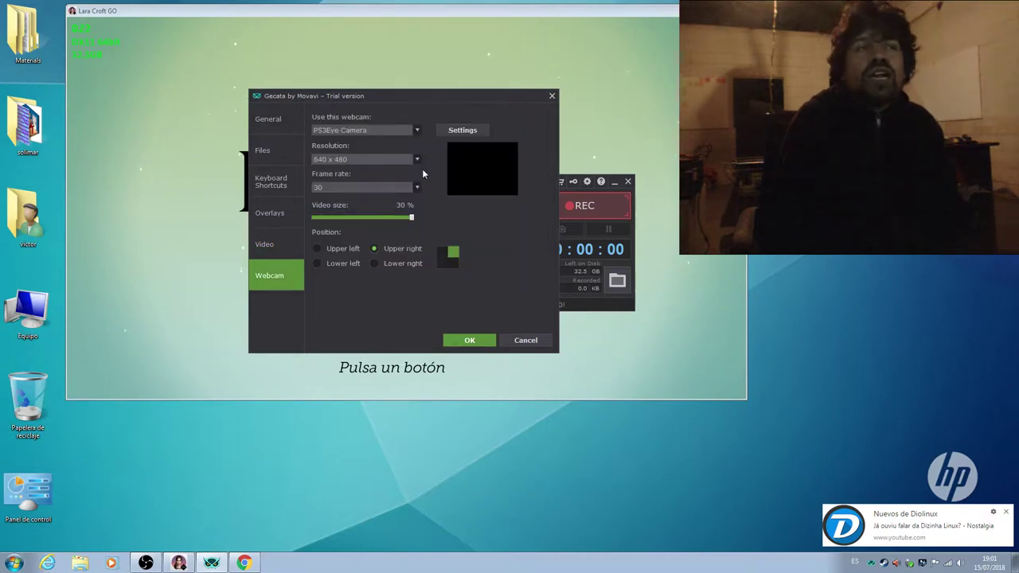
pyautogui.click(374, 132)
pyautogui.click(374, 132)
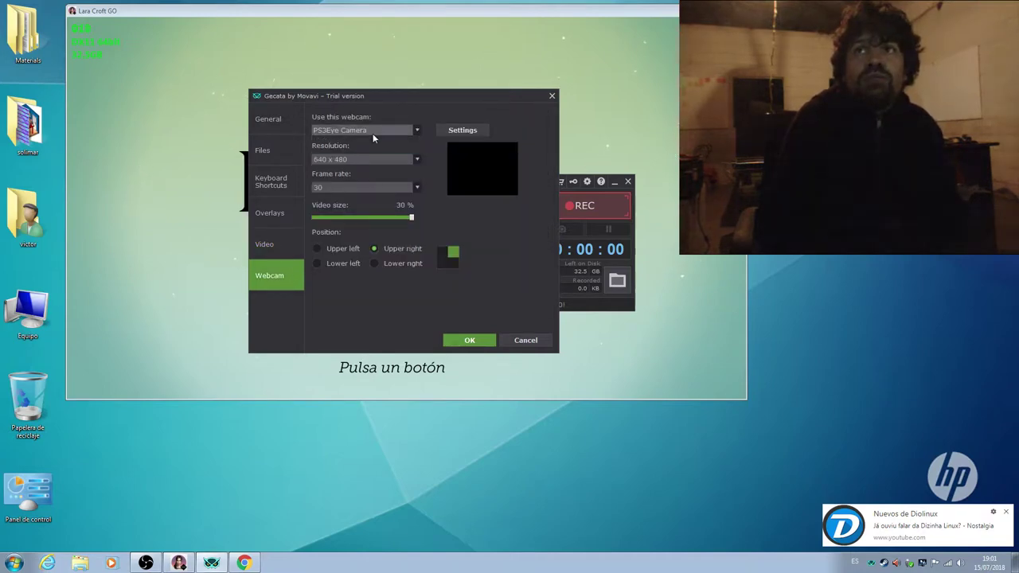
pyautogui.click(374, 132)
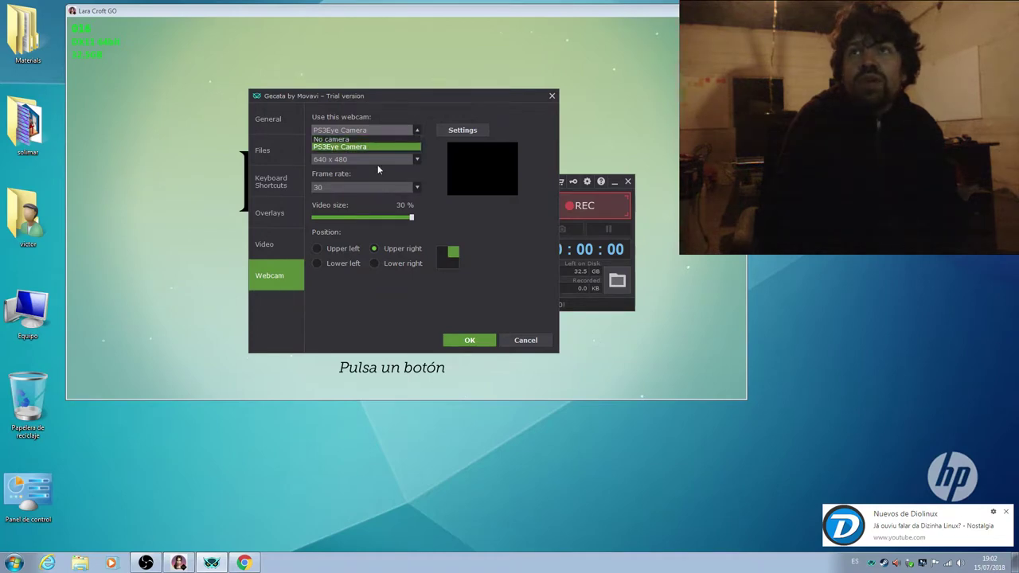
pyautogui.click(372, 147)
pyautogui.click(378, 159)
pyautogui.click(378, 159)
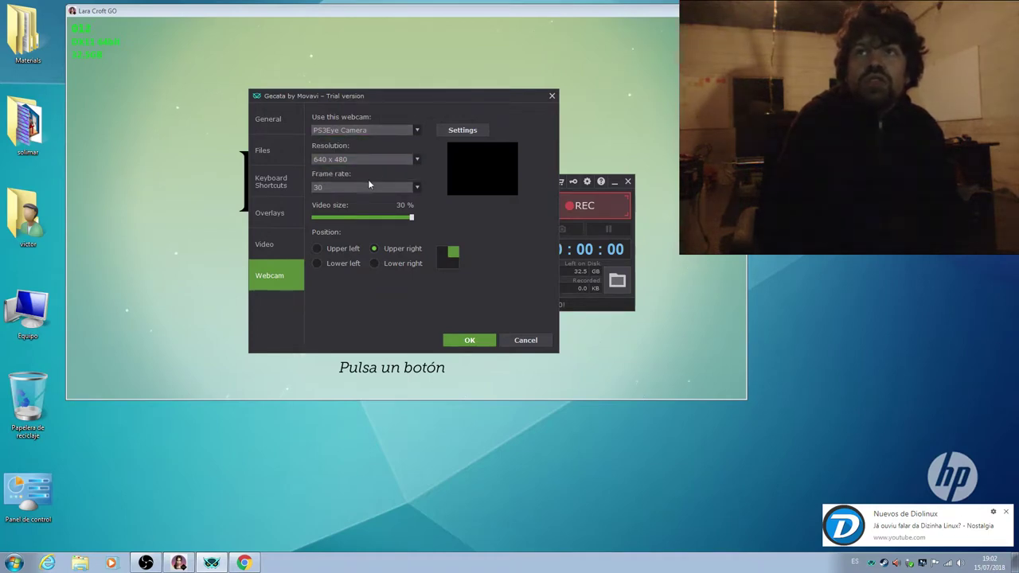
# Step: Check the webcam's frame rate options, move the dialog aside, and try a smaller webcam video size before restoring it to 30 %
pyautogui.click(363, 191)
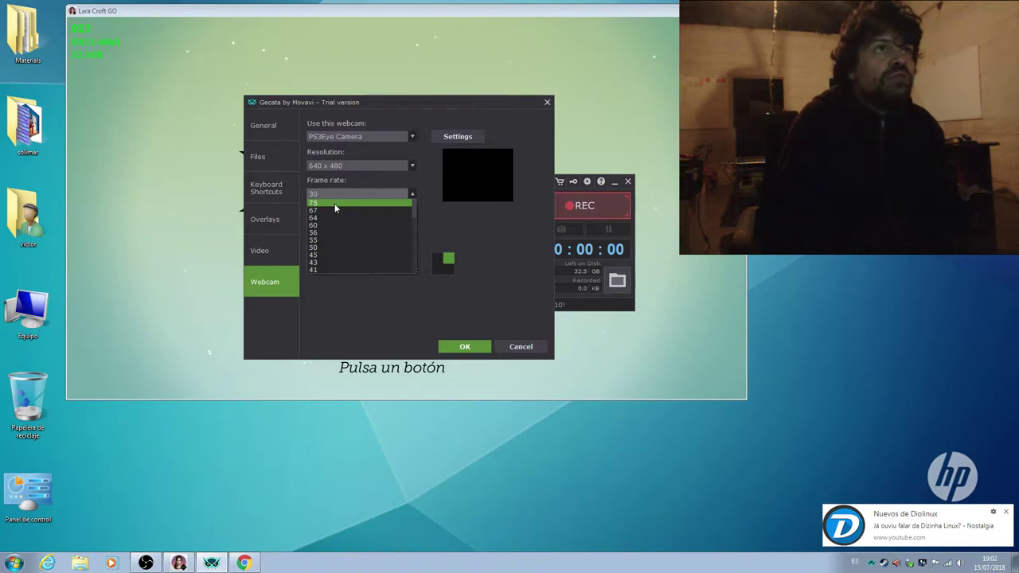
pyautogui.click(468, 224)
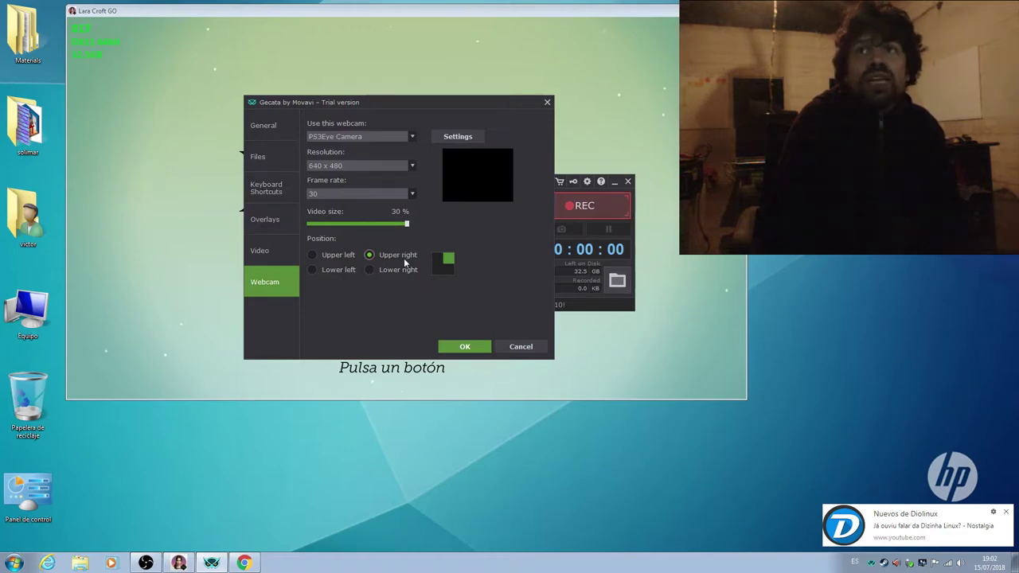
pyautogui.moveTo(407, 227); pyautogui.dragTo(378, 241)
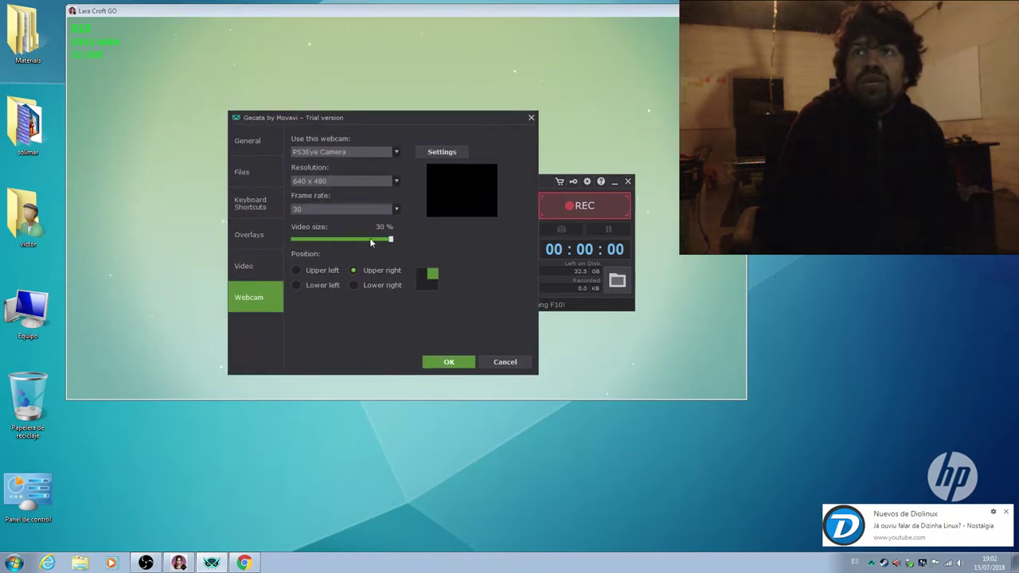
pyautogui.click(322, 240)
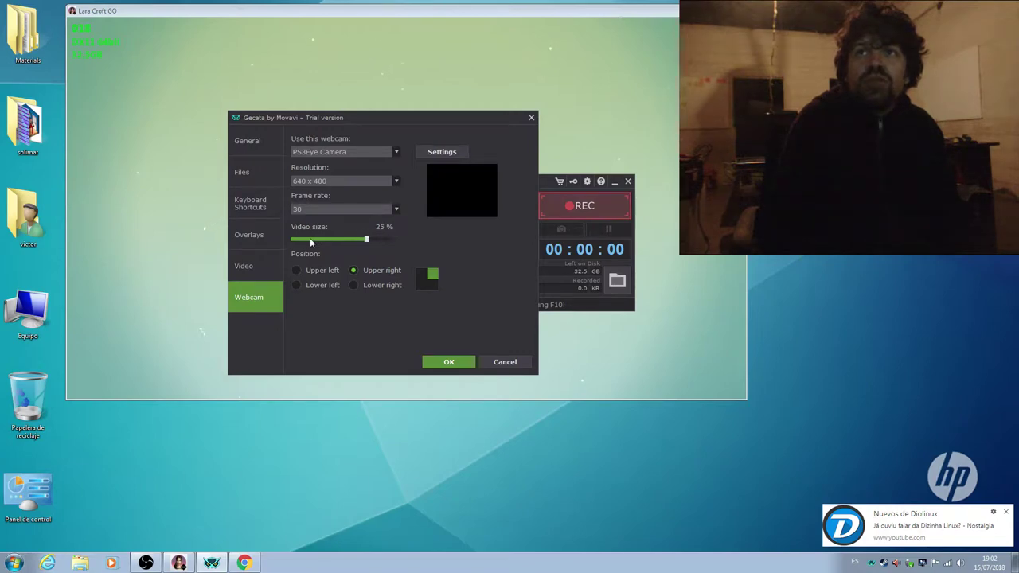
pyautogui.moveTo(360, 240); pyautogui.dragTo(422, 238)
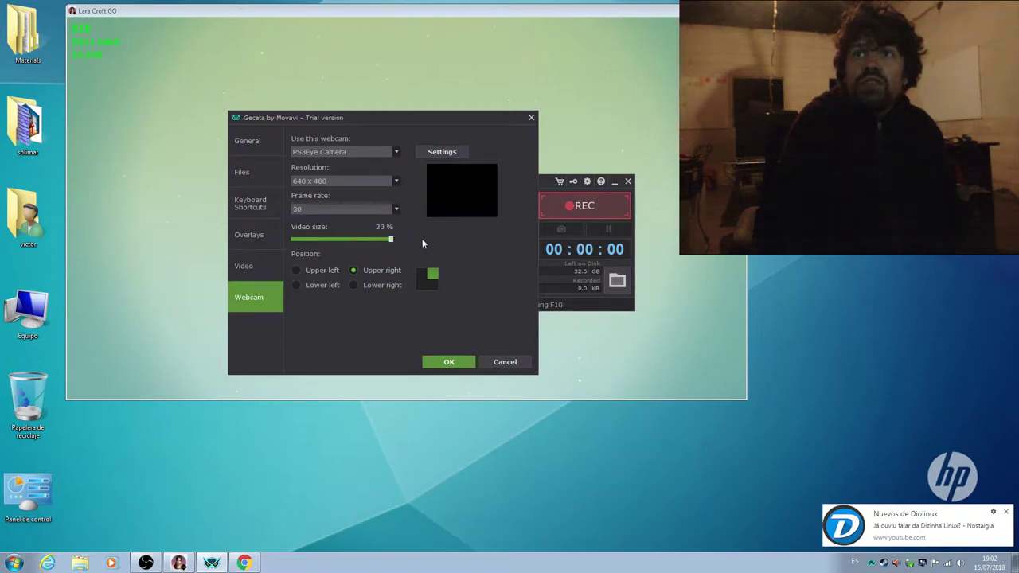
# Step: Review the overlay, video, webcam, keyboard shortcut, file and general settings, and accept the settings dialog
pyautogui.click(271, 232)
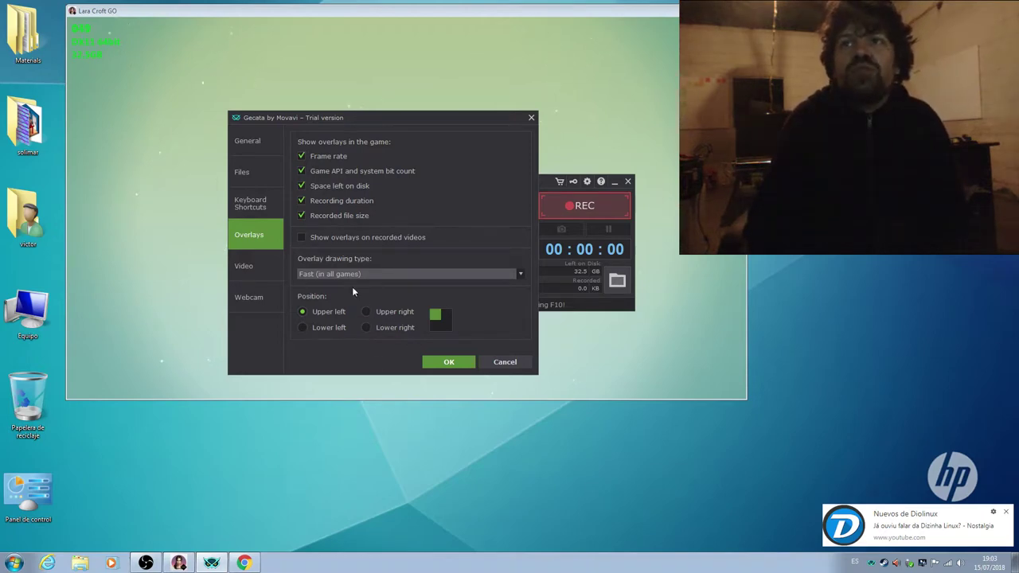
pyautogui.click(256, 268)
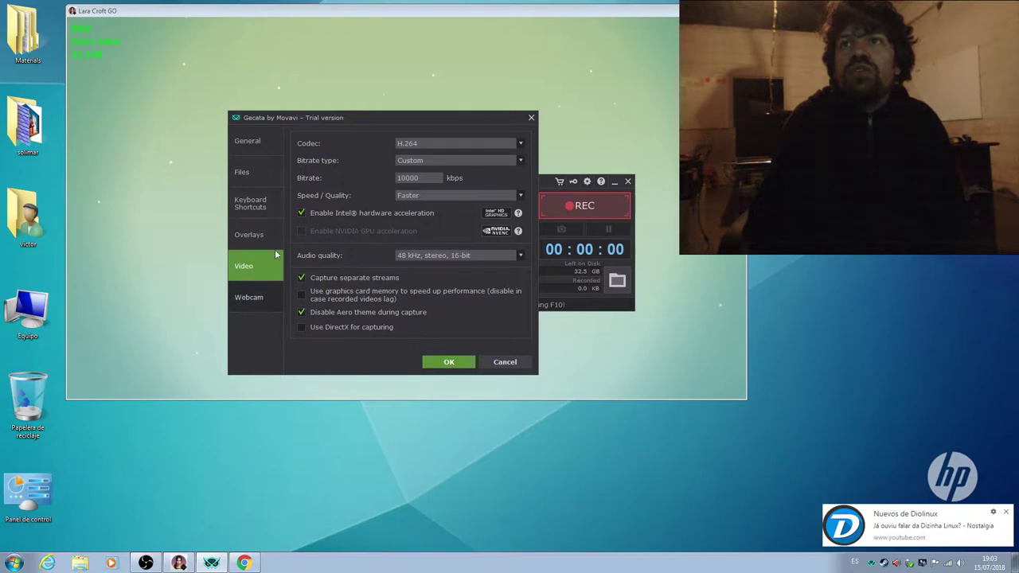
pyautogui.click(263, 296)
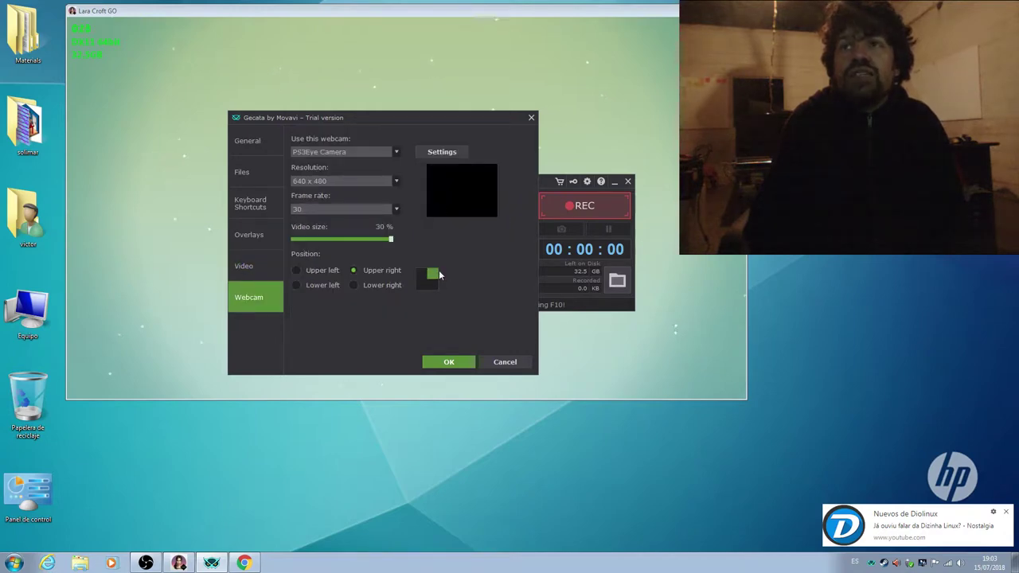
pyautogui.click(253, 244)
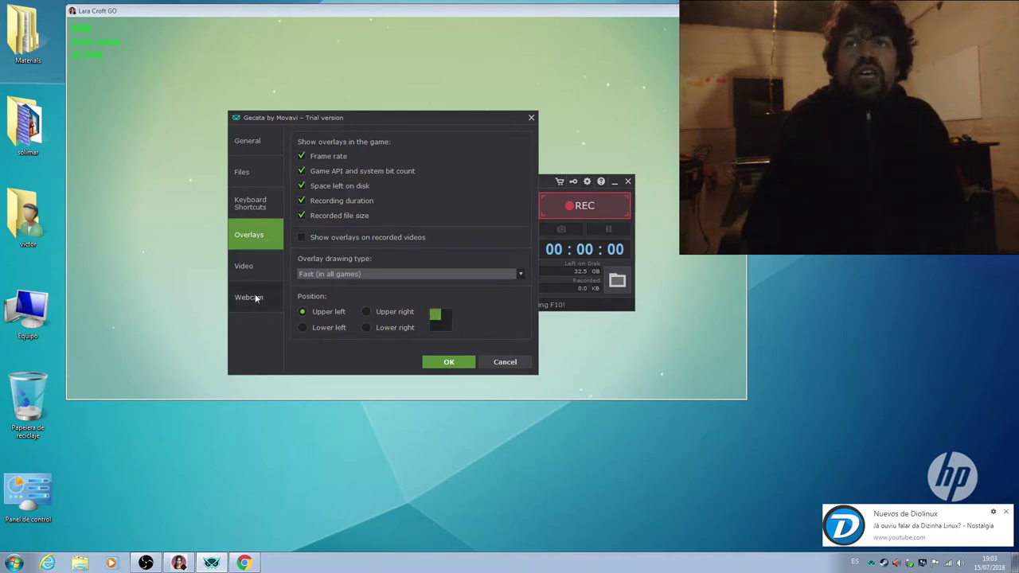
pyautogui.click(263, 213)
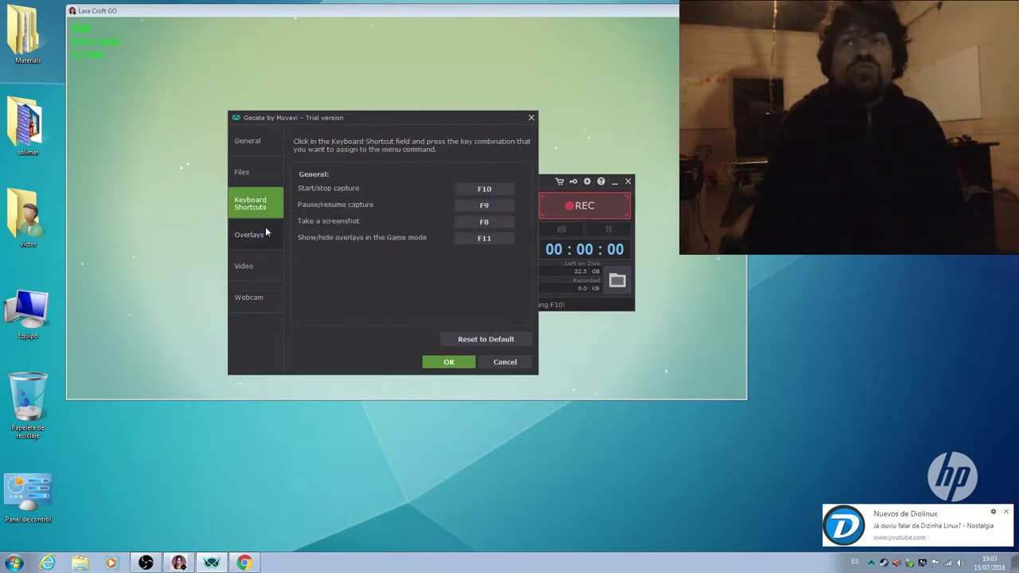
pyautogui.click(264, 181)
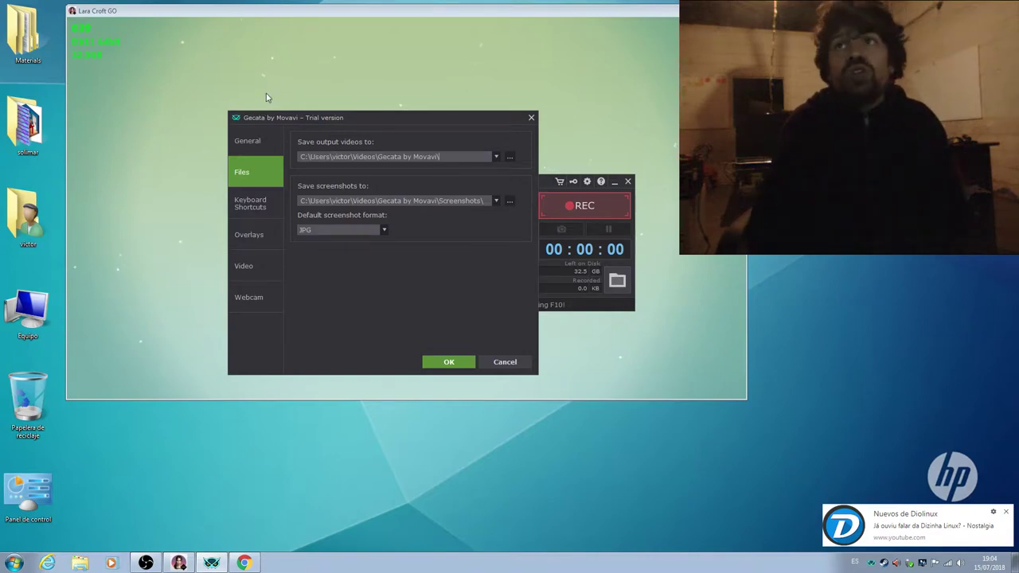
pyautogui.click(263, 298)
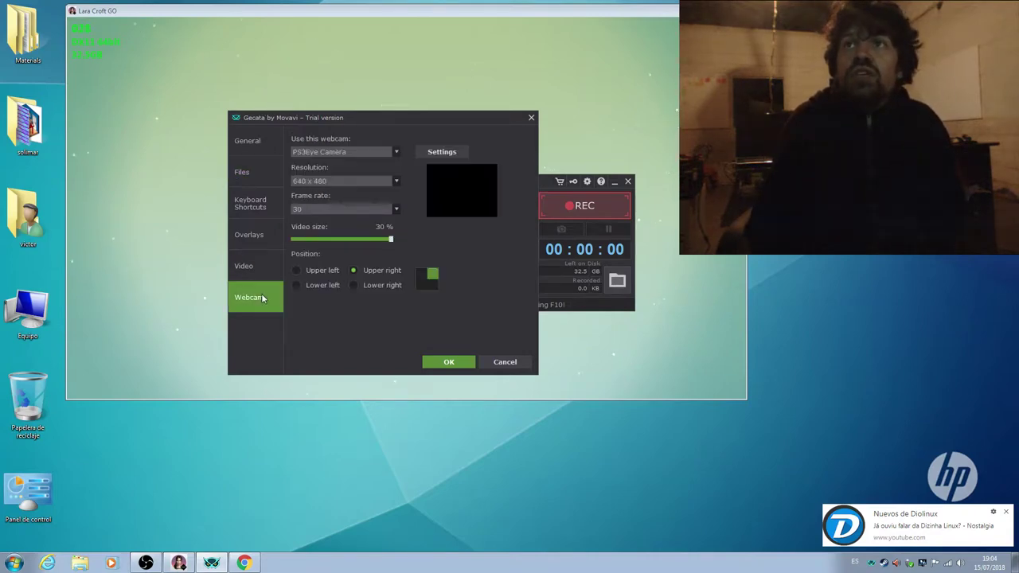
pyautogui.click(277, 149)
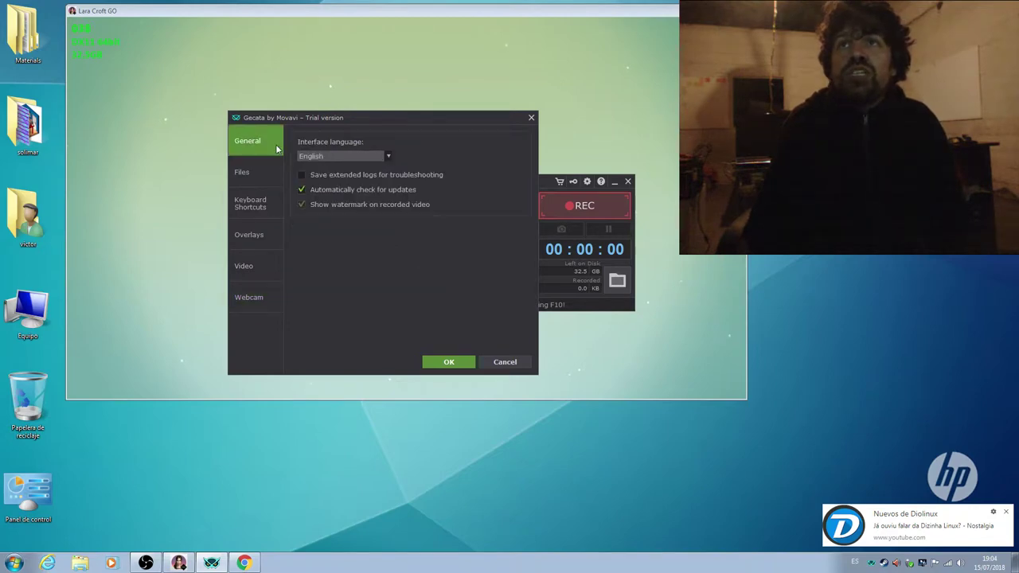
pyautogui.click(253, 302)
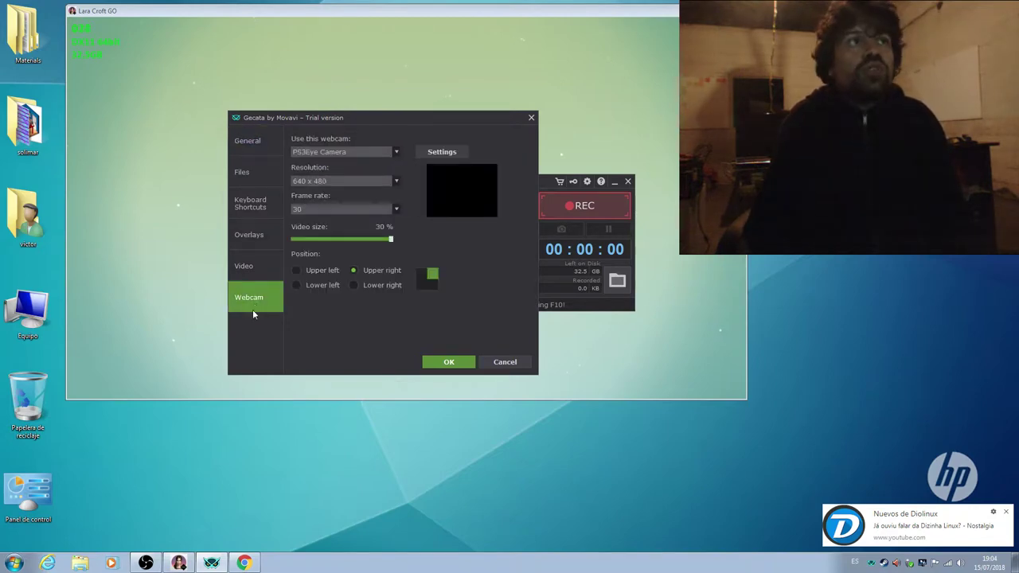
pyautogui.click(449, 363)
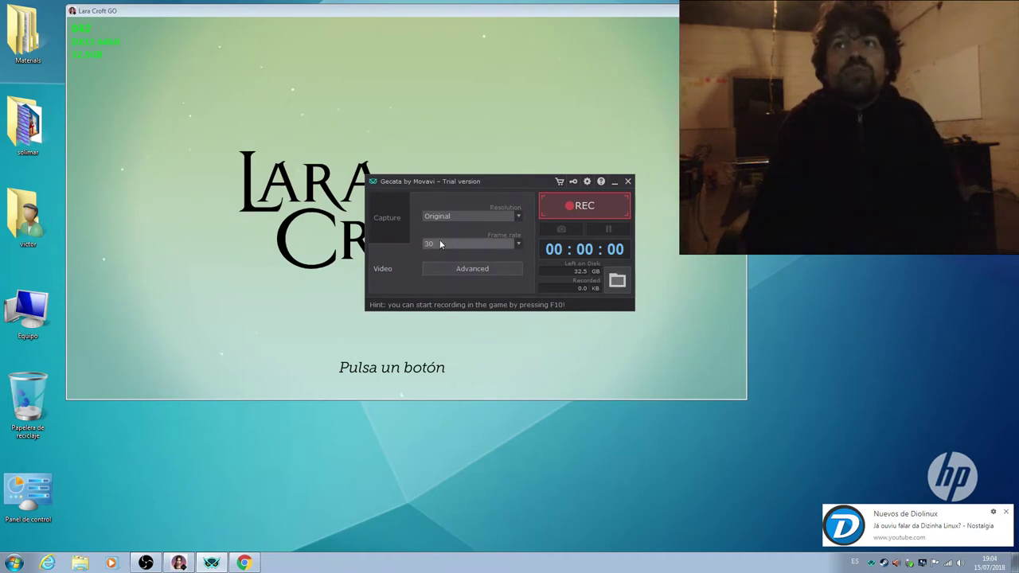
# Step: Compare the recorder's capture options with its video options, finishing on the video options
pyautogui.click(371, 205)
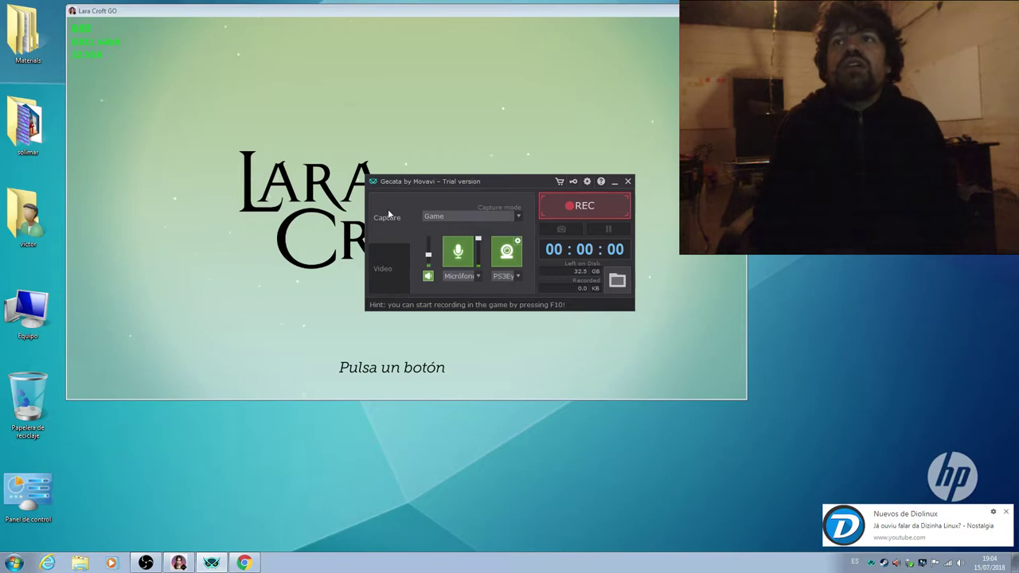
pyautogui.click(404, 268)
pyautogui.click(404, 214)
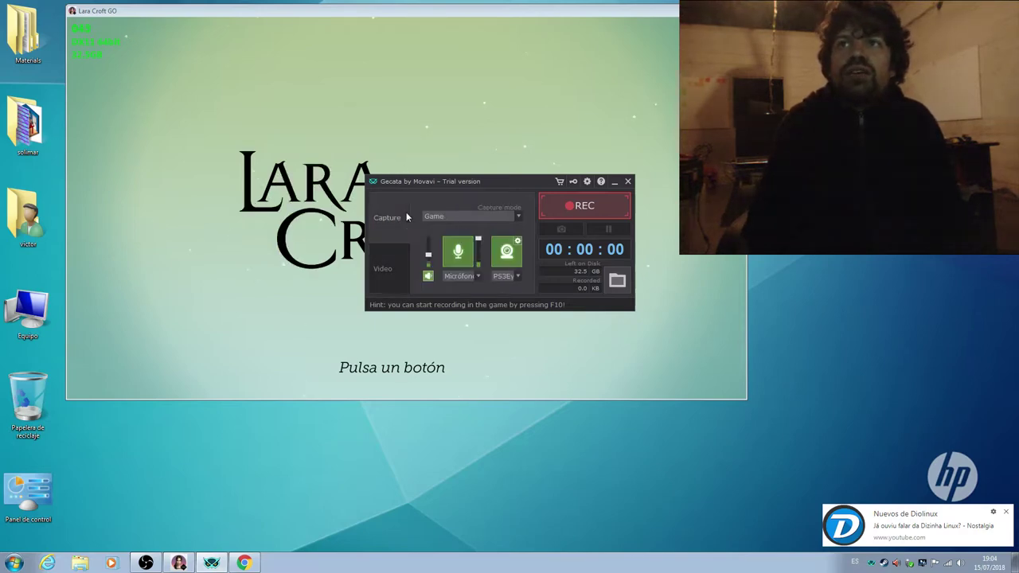
pyautogui.click(397, 277)
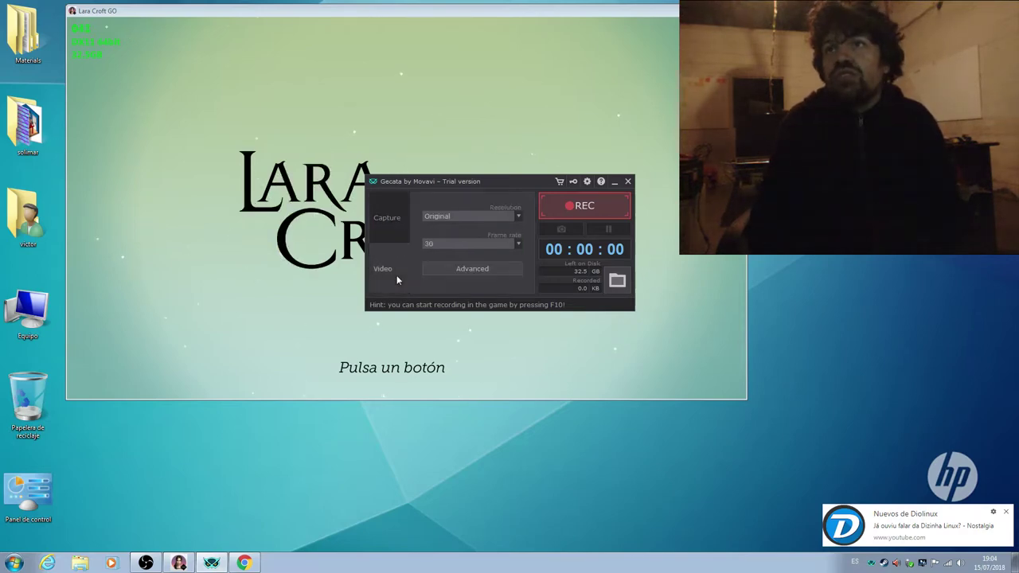
pyautogui.click(396, 235)
pyautogui.click(372, 267)
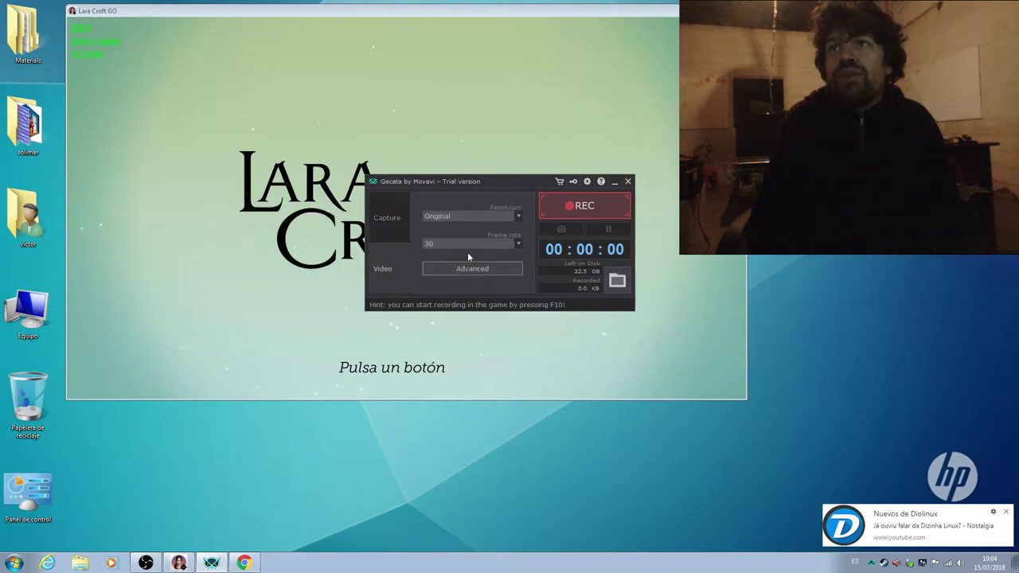
# Step: Check the available recording resolutions and frame rates, leaving them at Original and 30
pyautogui.click(446, 216)
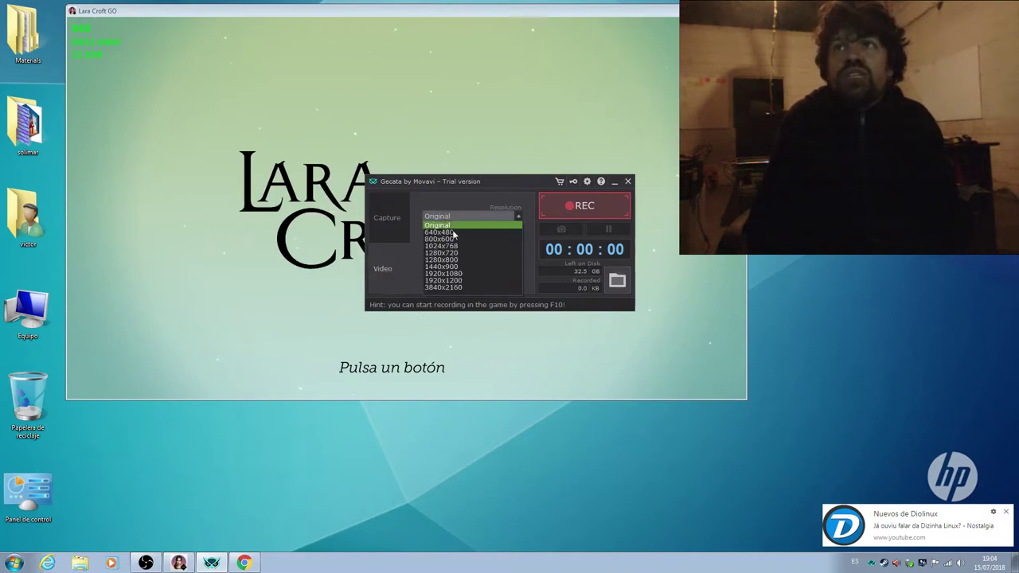
pyautogui.click(459, 214)
pyautogui.click(455, 254)
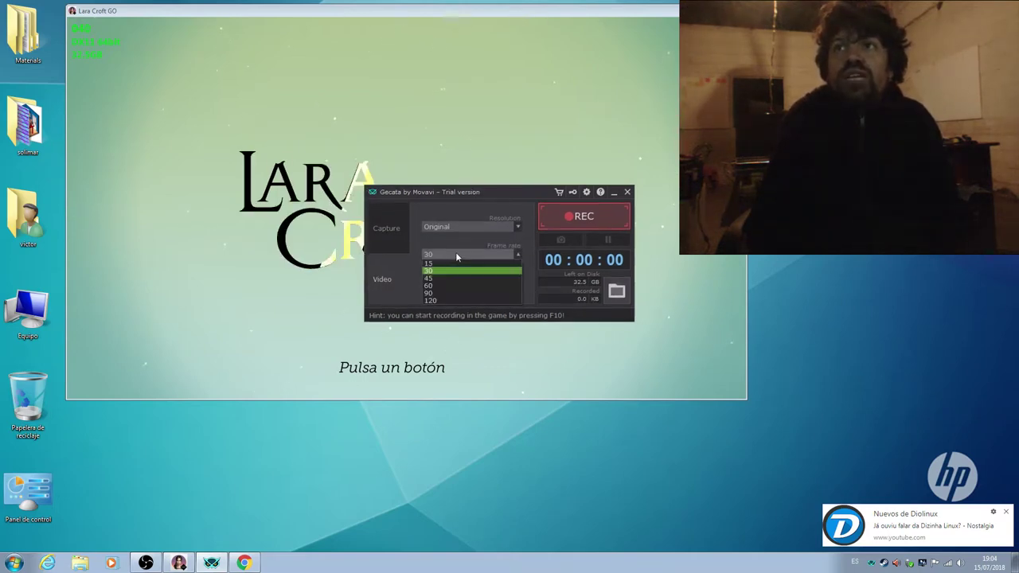
pyautogui.click(456, 254)
pyautogui.click(464, 225)
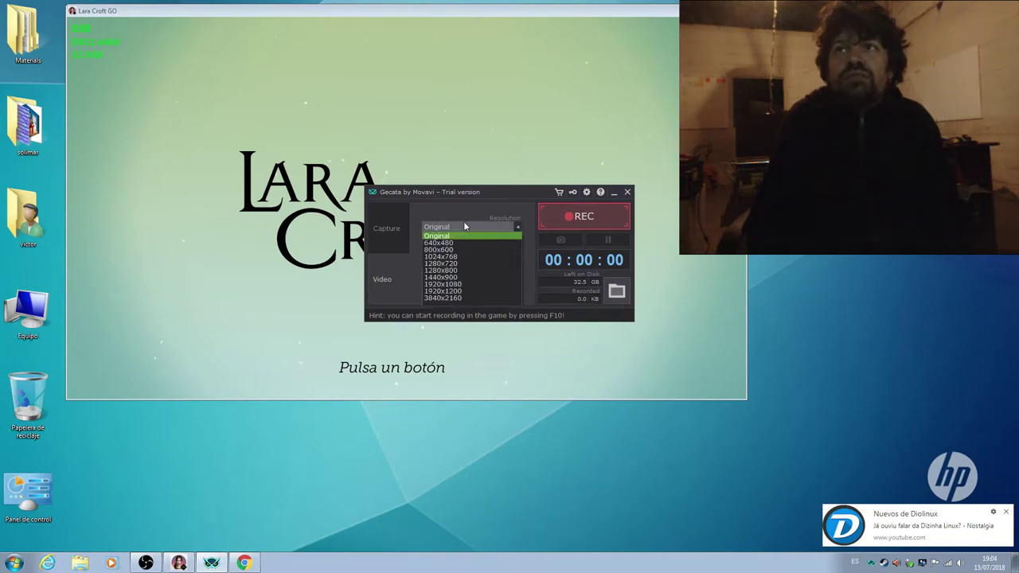
pyautogui.click(464, 224)
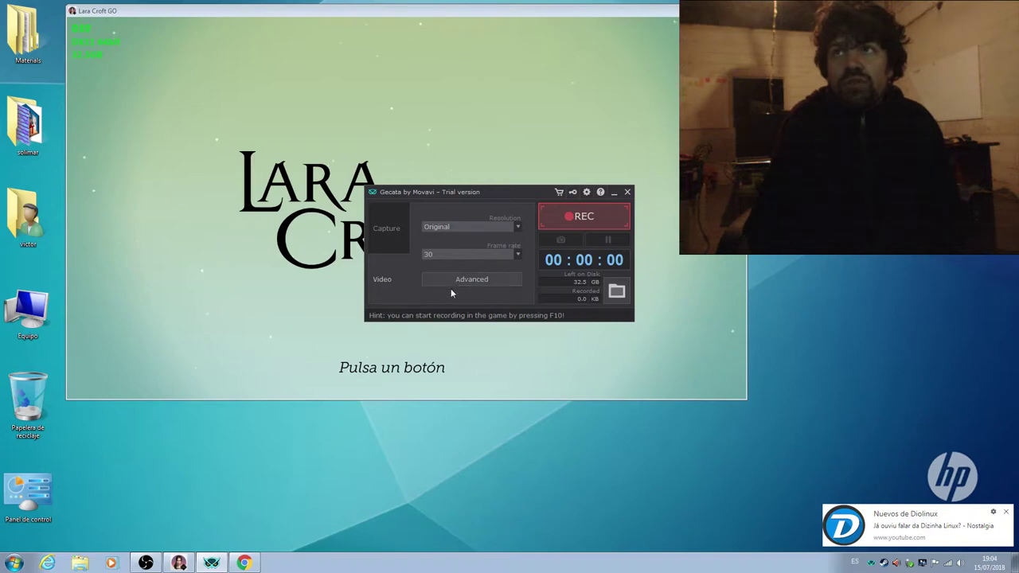
# Step: Recheck the recording resolution choices up to 3840x2160, and move the recorder window clear of the game's title
pyautogui.click(481, 226)
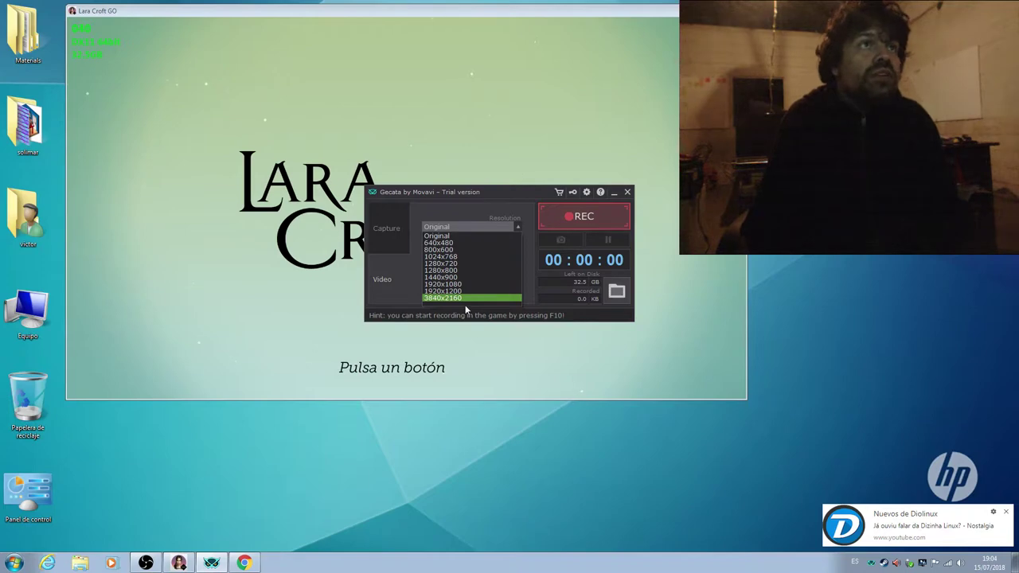
pyautogui.click(475, 230)
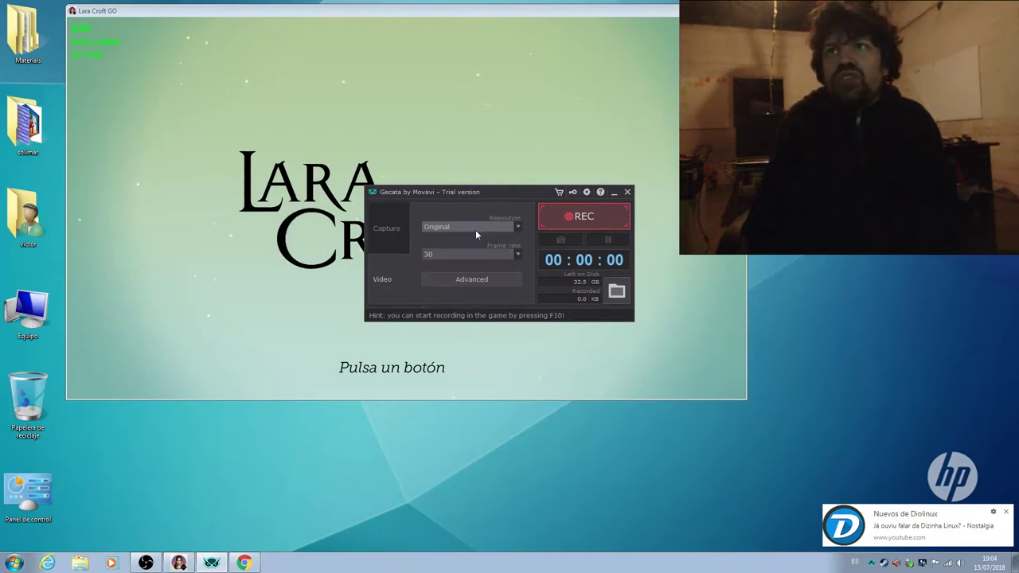
pyautogui.click(475, 229)
pyautogui.click(477, 224)
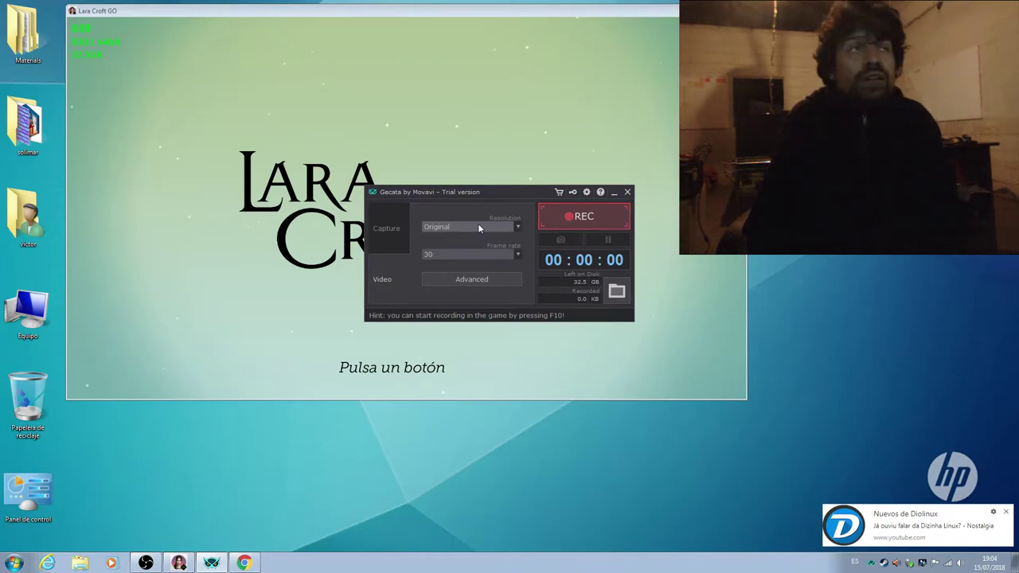
pyautogui.moveTo(479, 195); pyautogui.dragTo(582, 247)
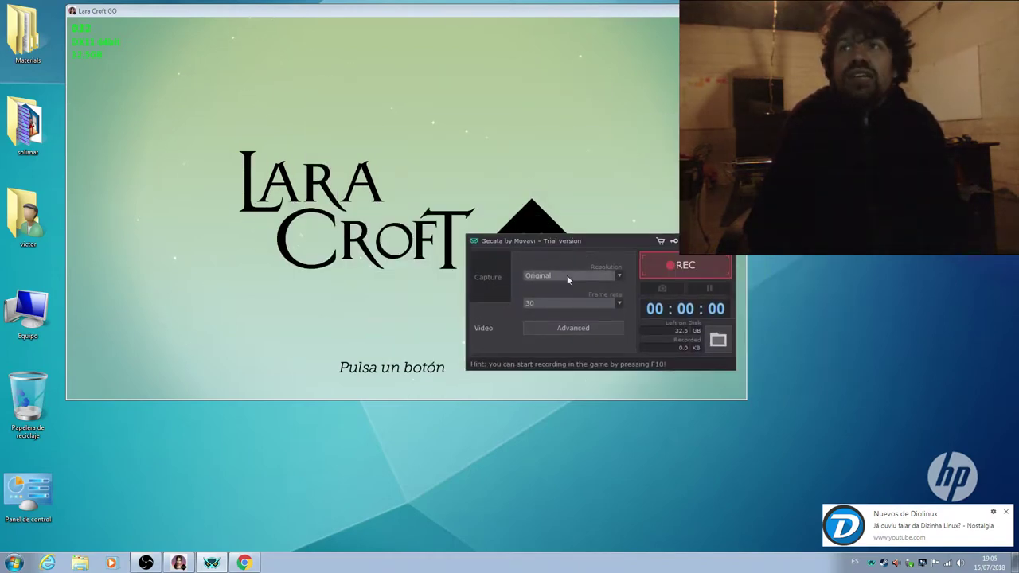
pyautogui.click(560, 271)
pyautogui.click(557, 274)
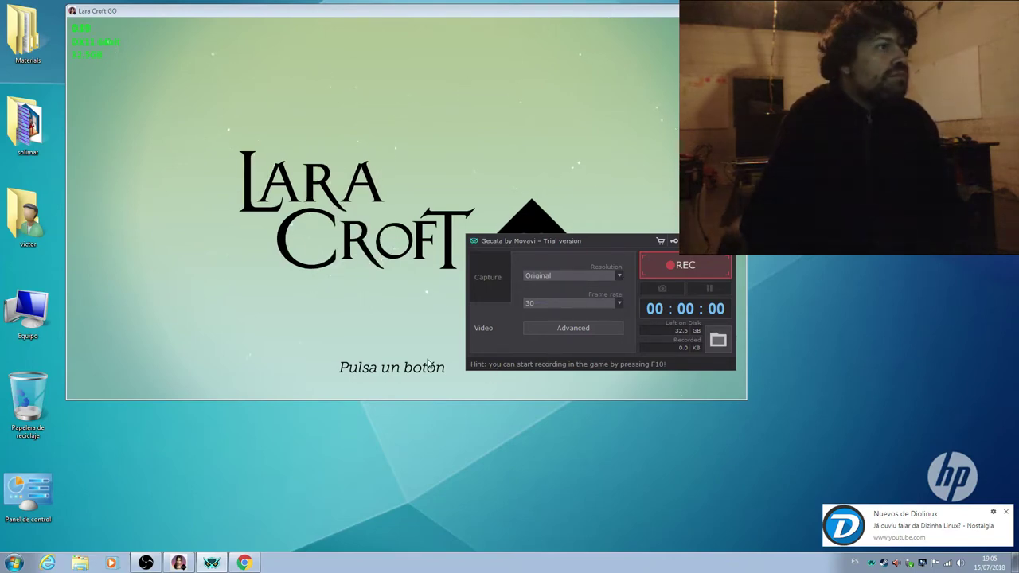
# Step: Reopen the advanced video settings, try the VBR (recommended) bitrate type, and set it back to Custom
pyautogui.click(544, 330)
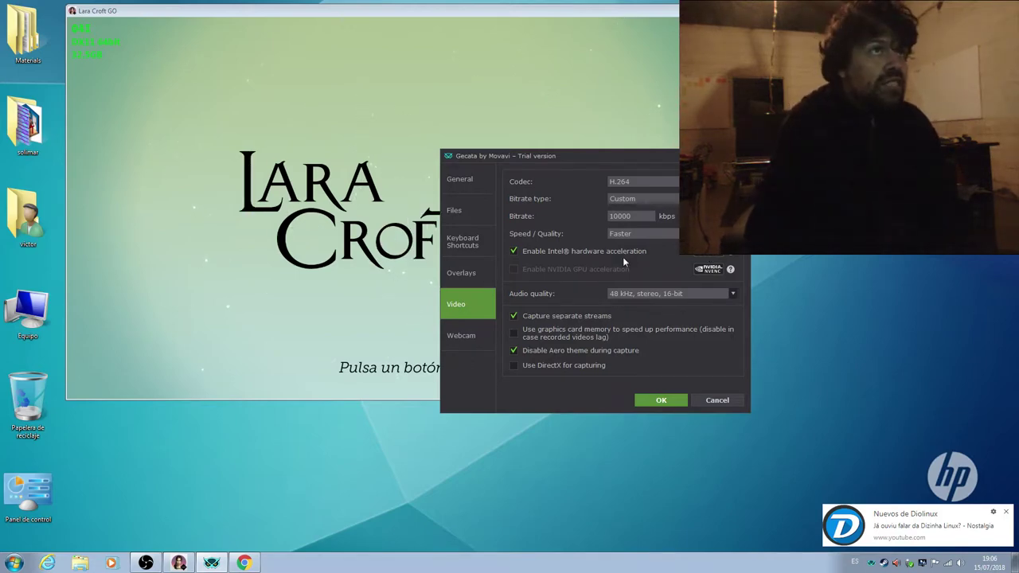
pyautogui.click(612, 216)
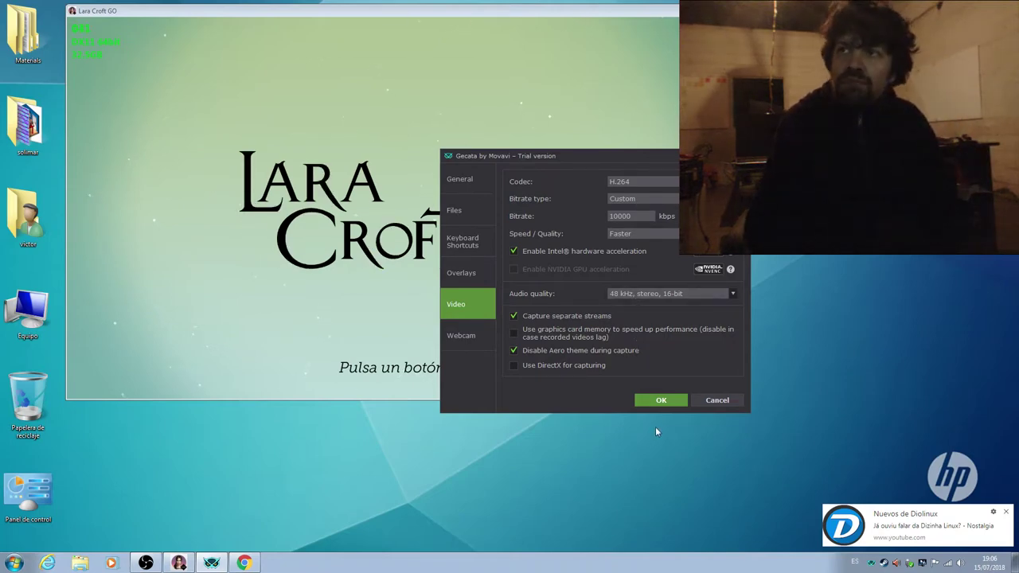
pyautogui.click(648, 199)
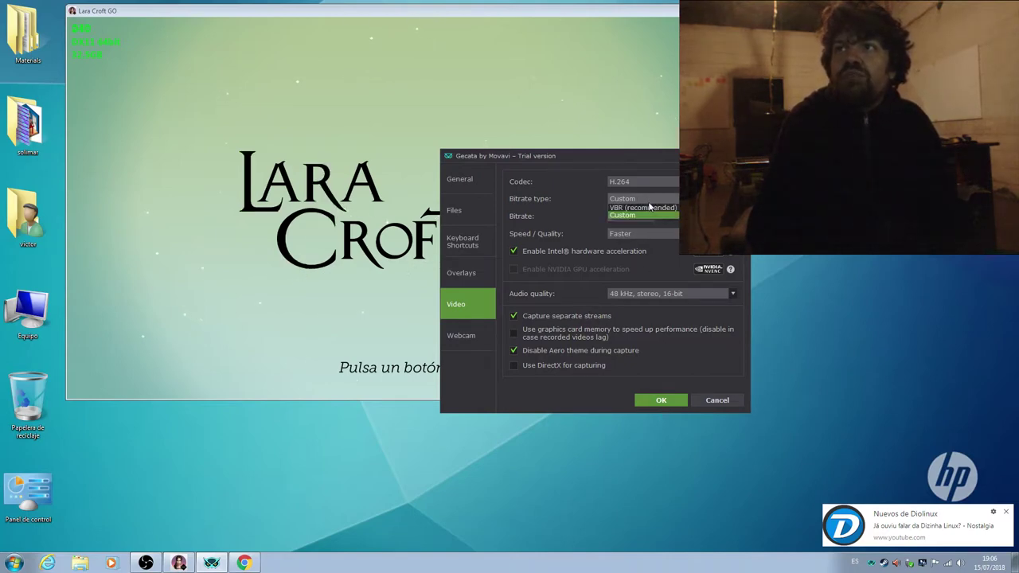
pyautogui.click(645, 211)
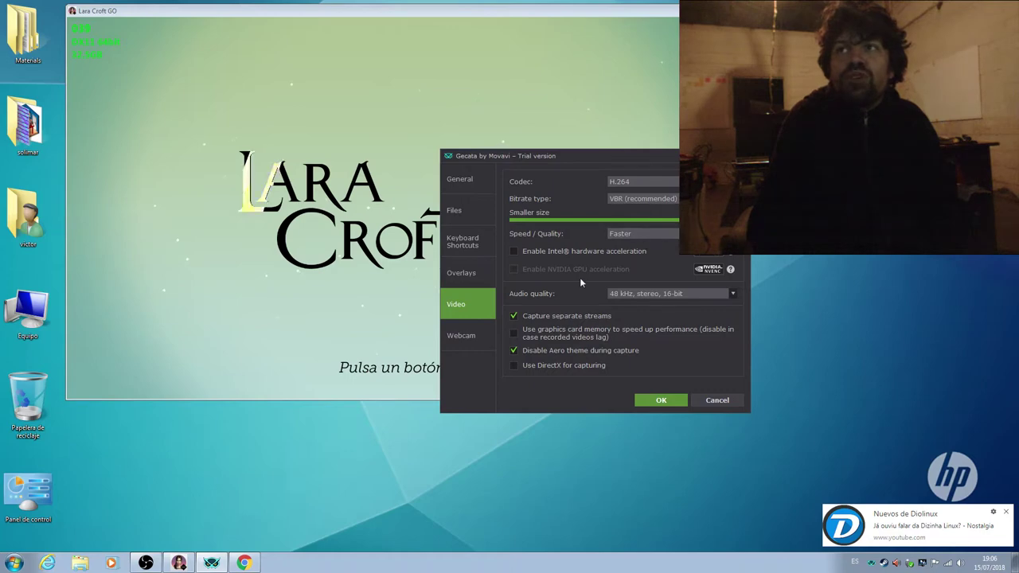
pyautogui.click(646, 199)
pyautogui.click(641, 214)
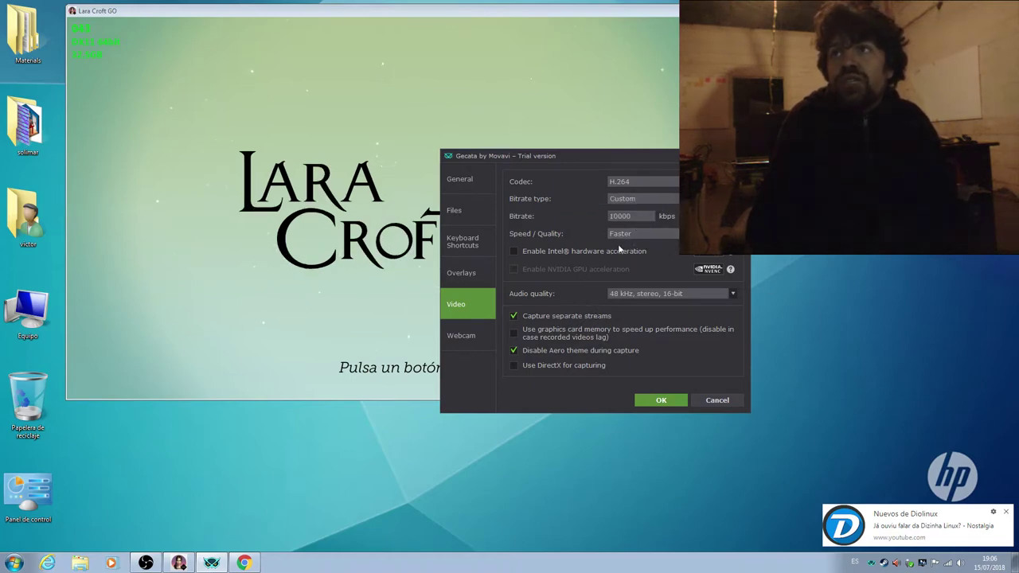
# Step: Set the advanced video Speed / Quality to Medium and enable Intel hardware acceleration
pyautogui.click(628, 215)
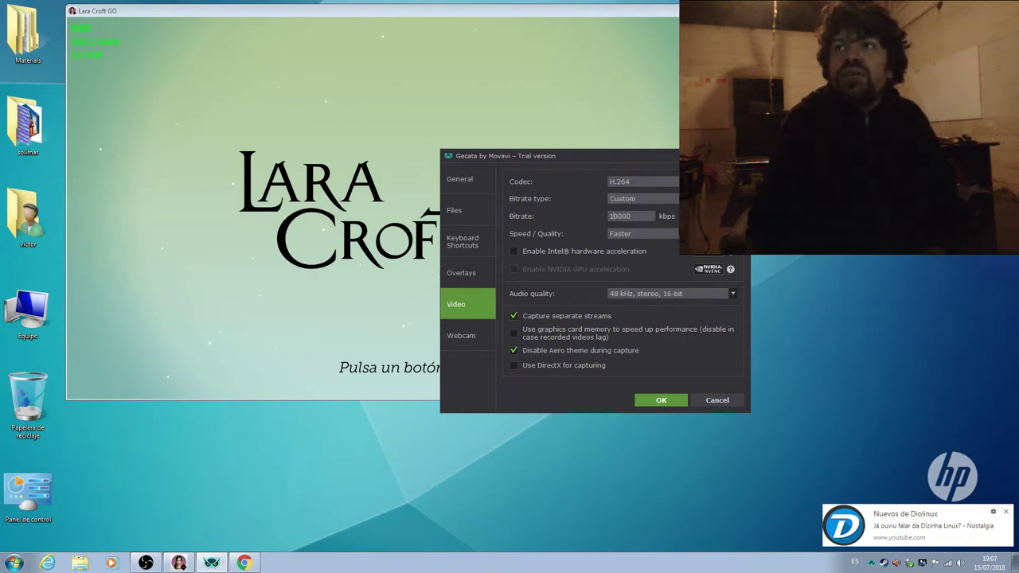
pyautogui.click(675, 238)
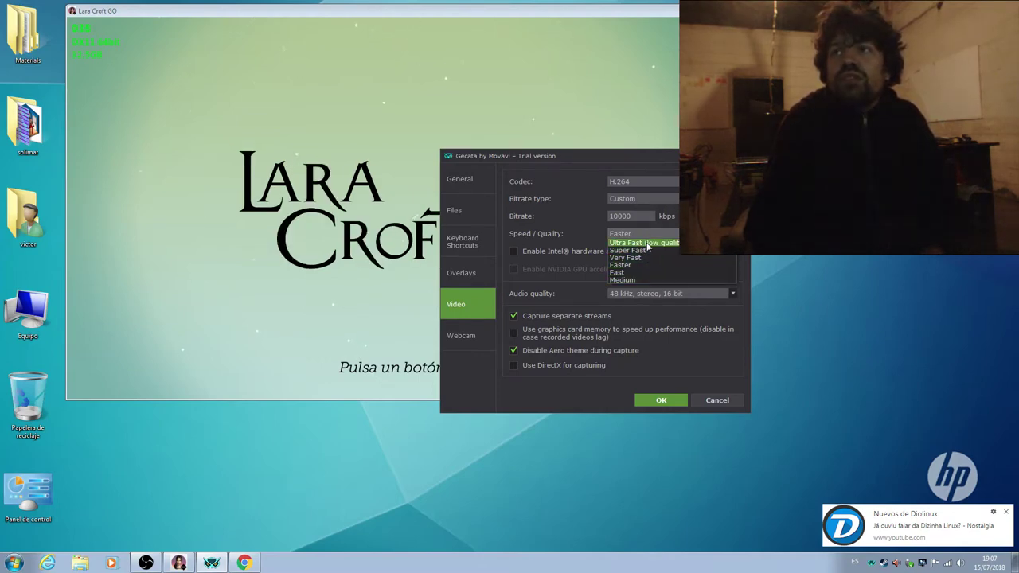
pyautogui.click(639, 280)
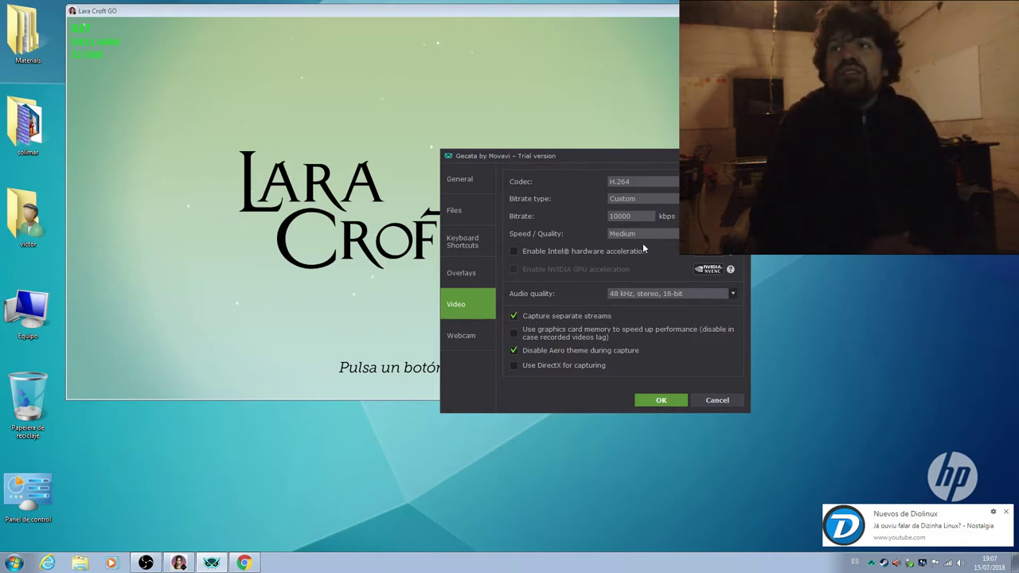
pyautogui.click(611, 251)
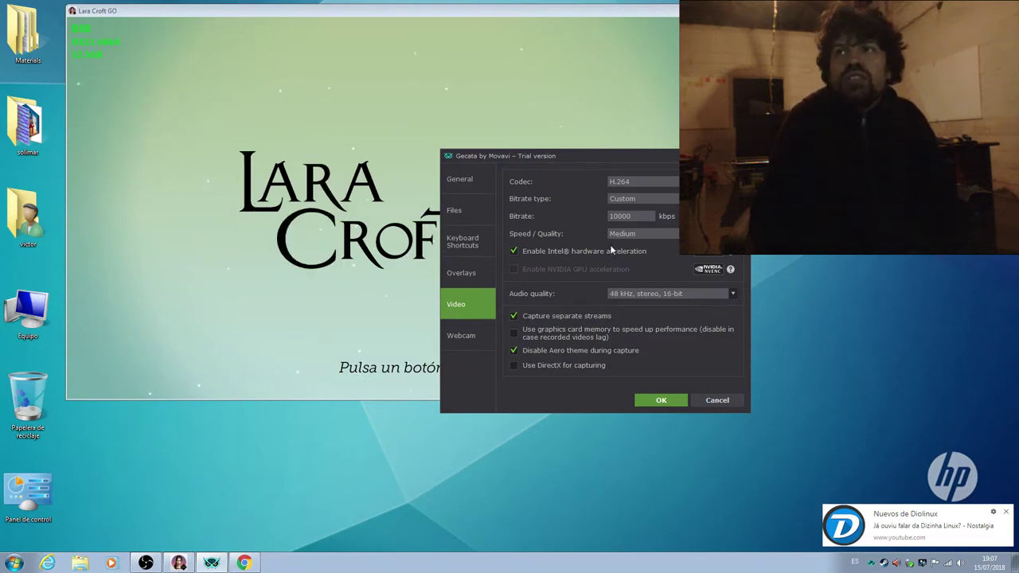
pyautogui.click(618, 235)
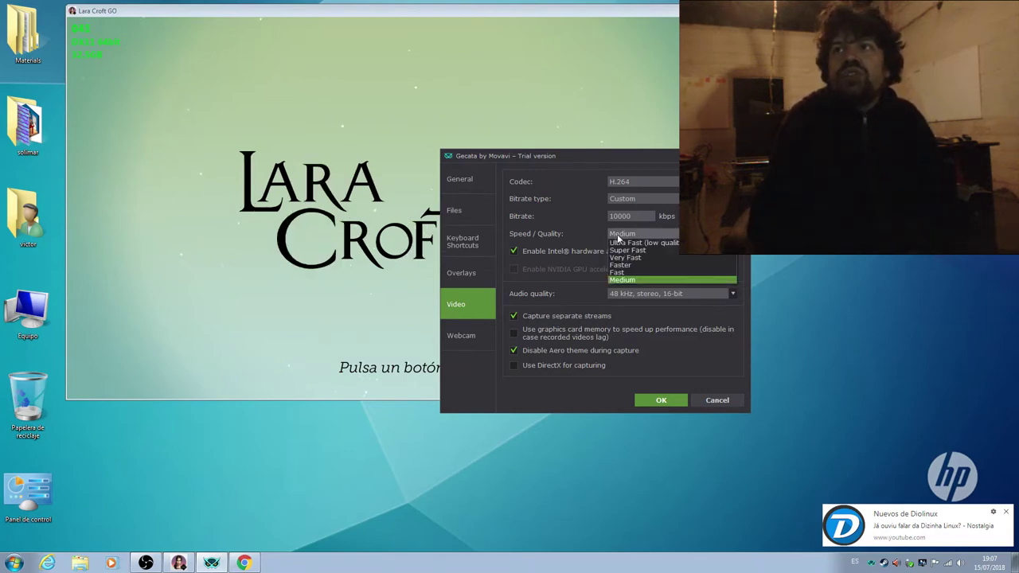
pyautogui.click(628, 290)
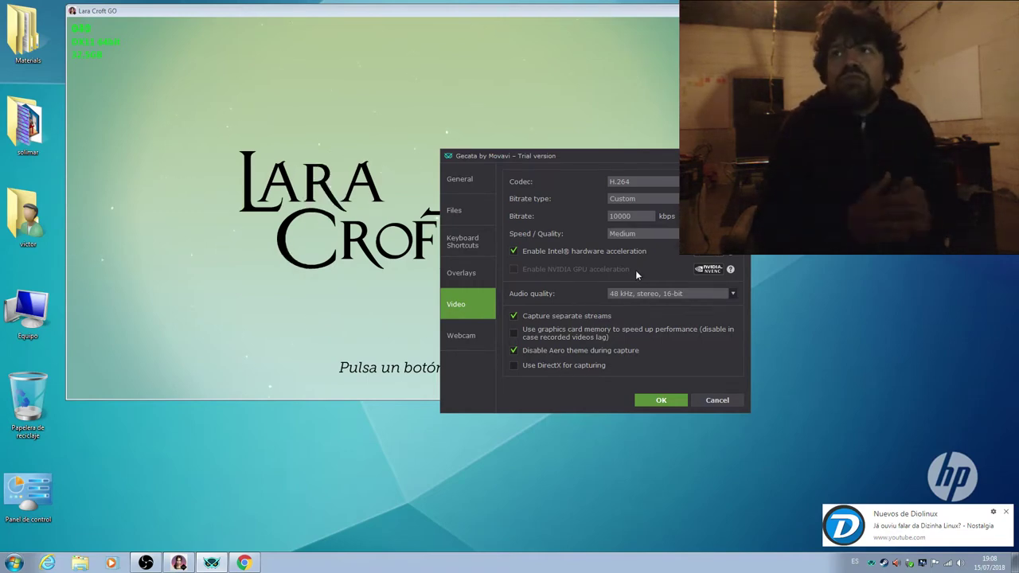
# Step: Set Speed / Quality to Faster and apply the advanced video settings
pyautogui.click(669, 232)
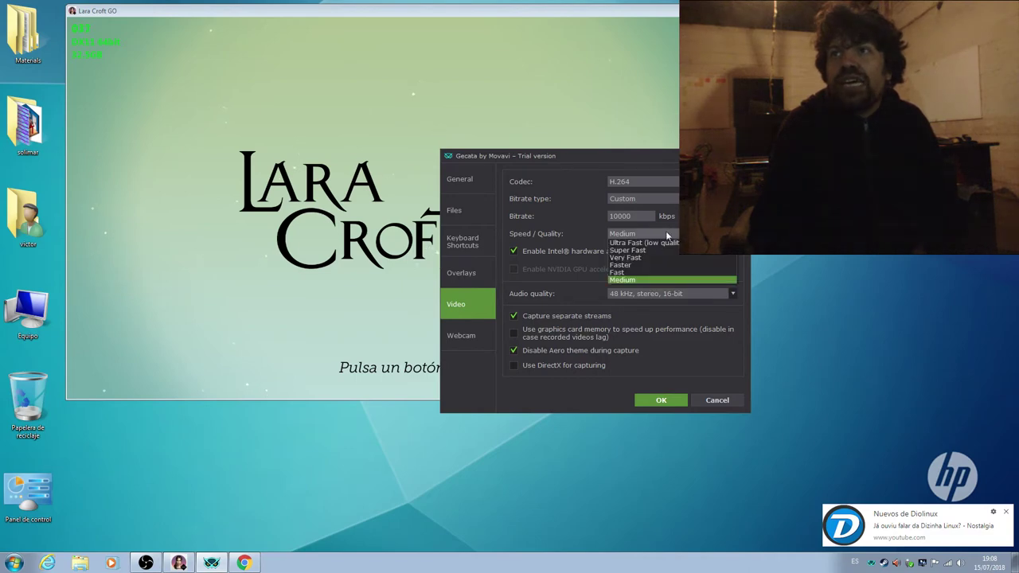
pyautogui.click(639, 261)
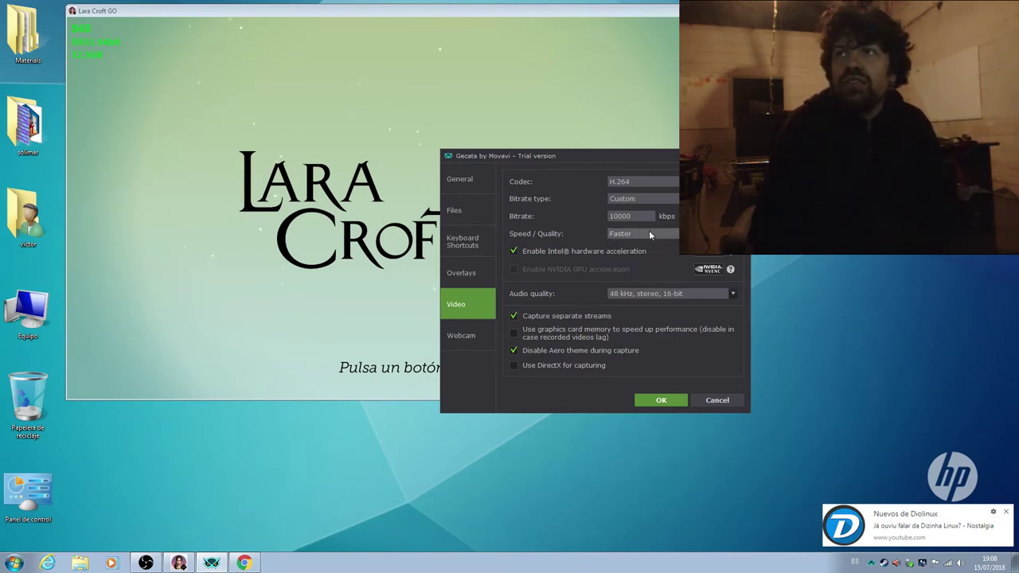
pyautogui.click(649, 232)
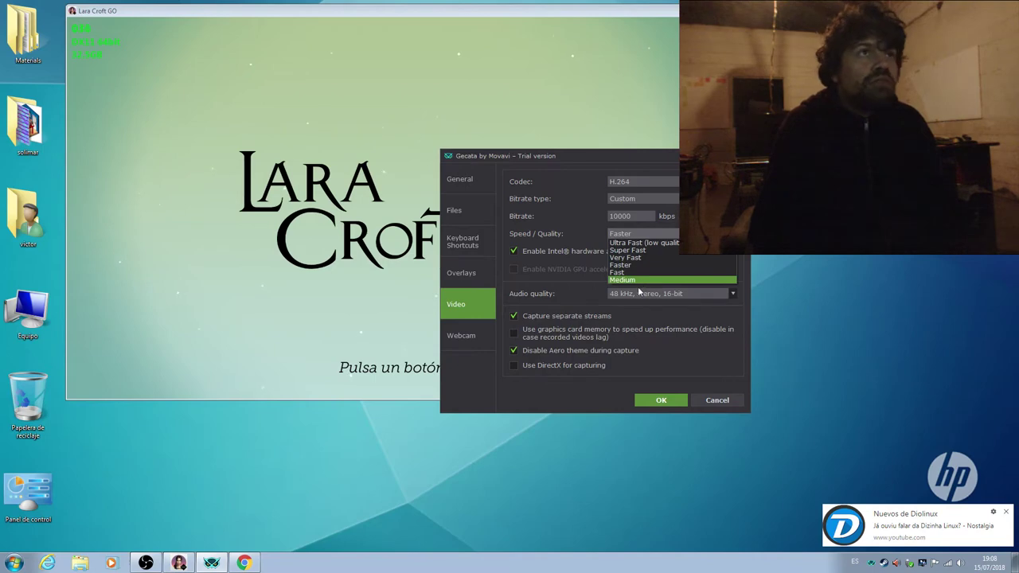
pyautogui.click(599, 271)
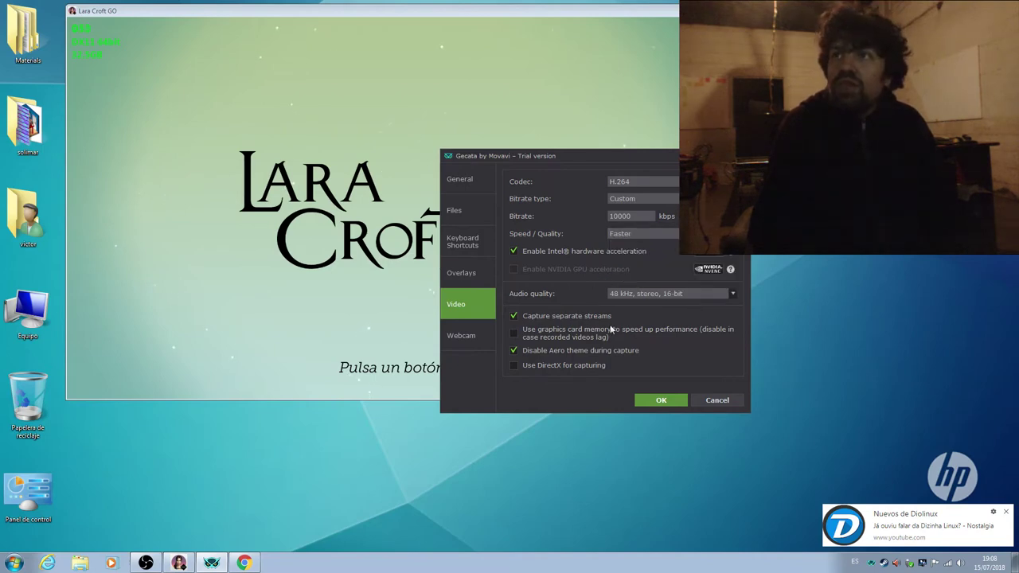
pyautogui.click(660, 400)
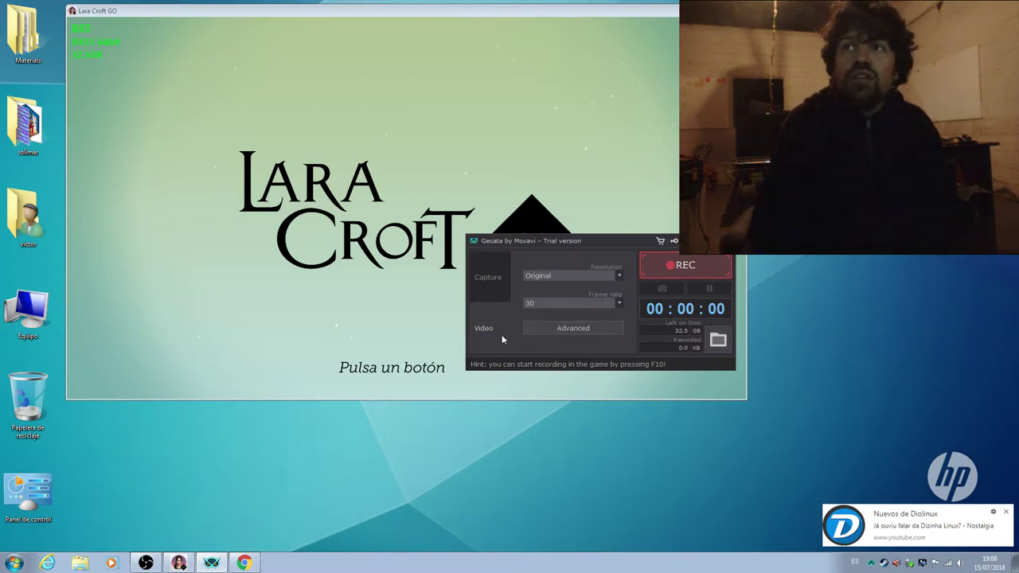
# Step: Show the recorder's capture options and move its window below the Lara Croft GO title
pyautogui.click(499, 293)
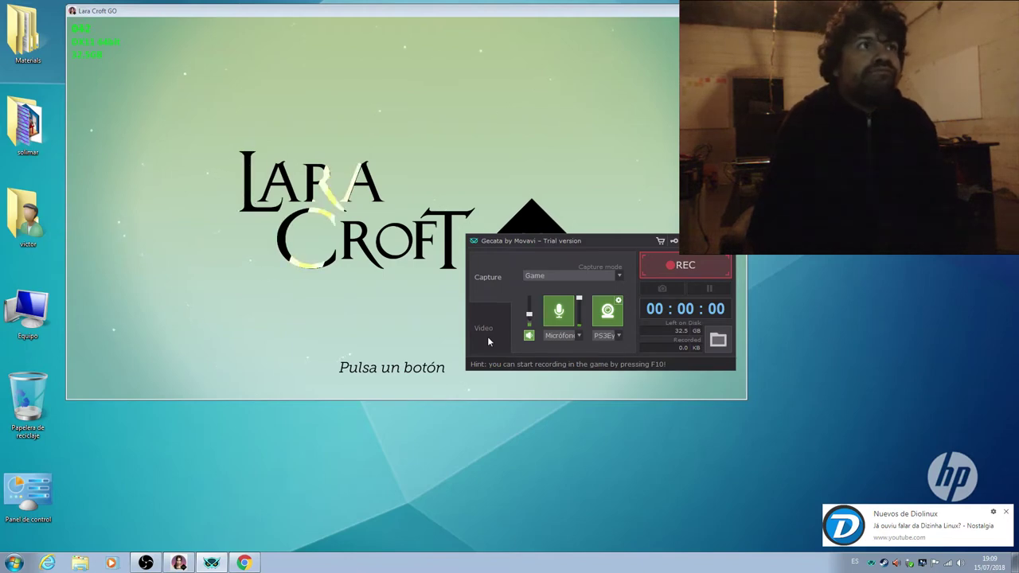
pyautogui.moveTo(513, 253); pyautogui.dragTo(411, 249)
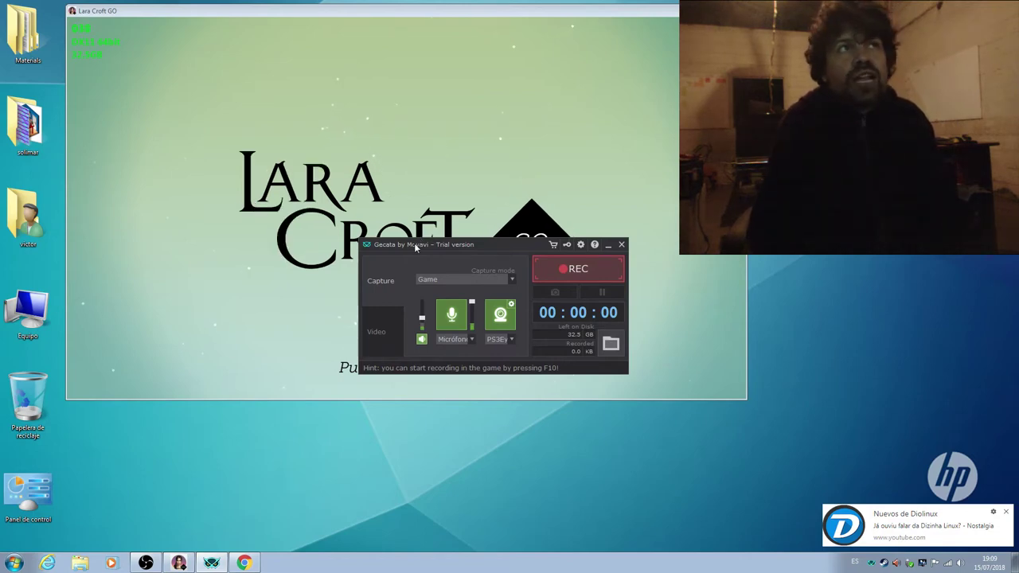
pyautogui.moveTo(472, 247); pyautogui.dragTo(554, 388)
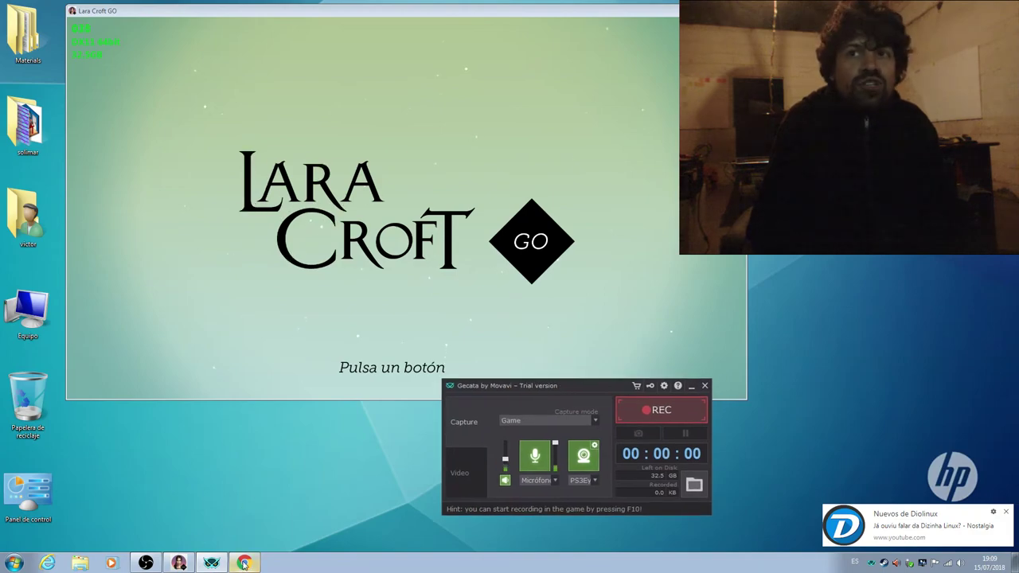
# Step: Switch to Chrome and review the Gecata by Movavi product page down to its Tech Specs
pyautogui.click(243, 563)
pyautogui.scroll(-4, 360, 344)
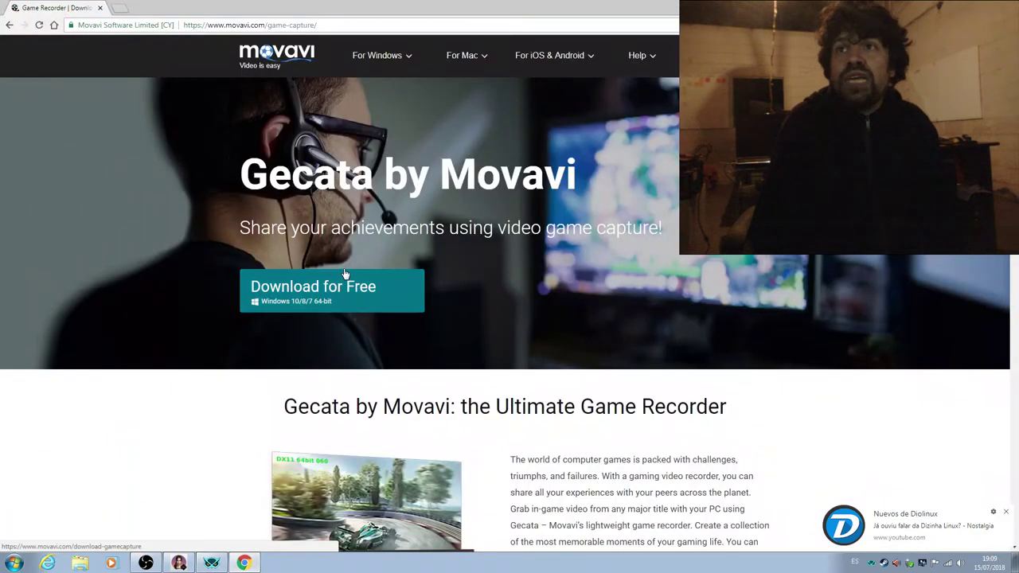
pyautogui.scroll(-8, 376, 267)
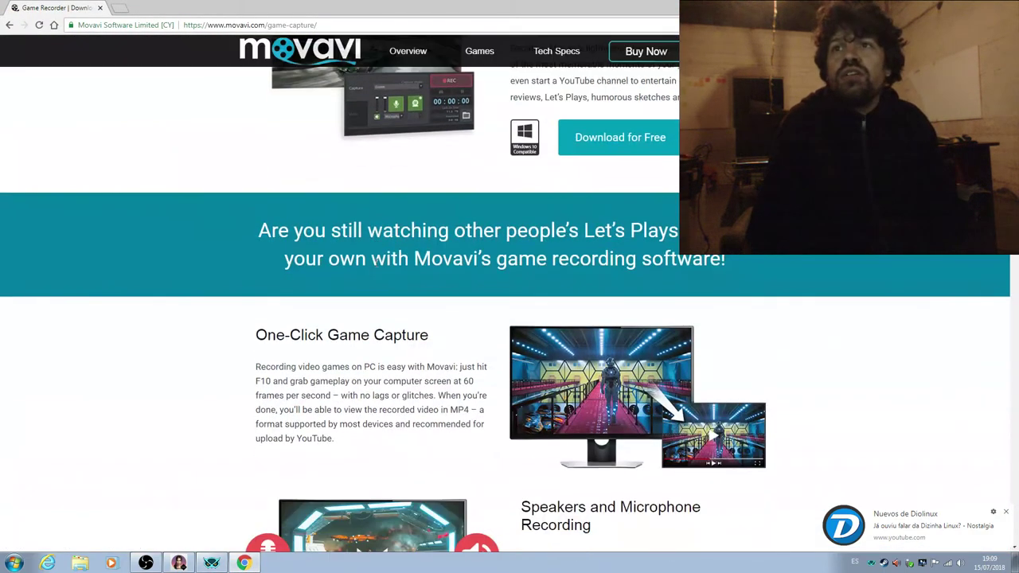
pyautogui.scroll(-3, 376, 265)
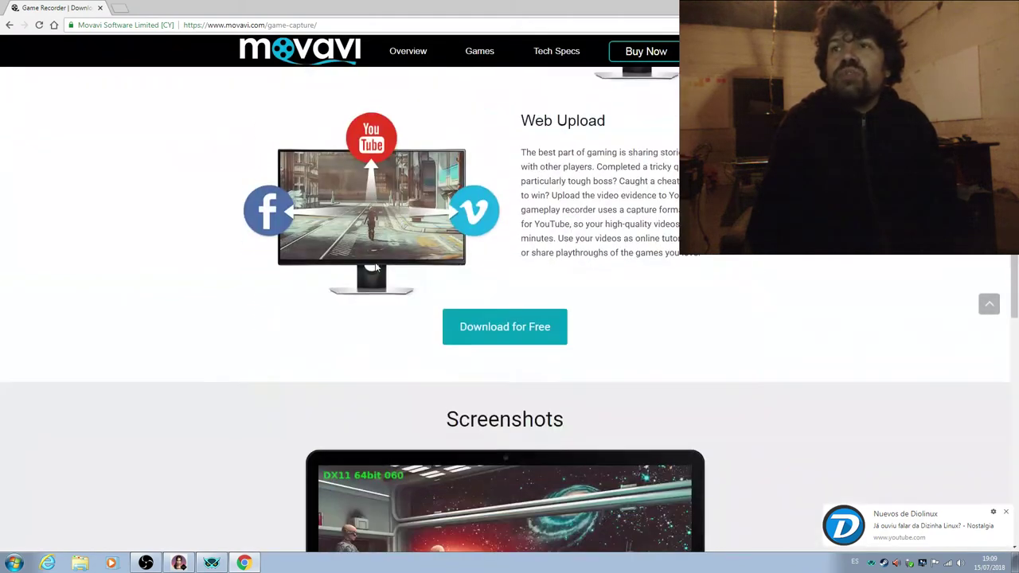
pyautogui.scroll(-6, 376, 267)
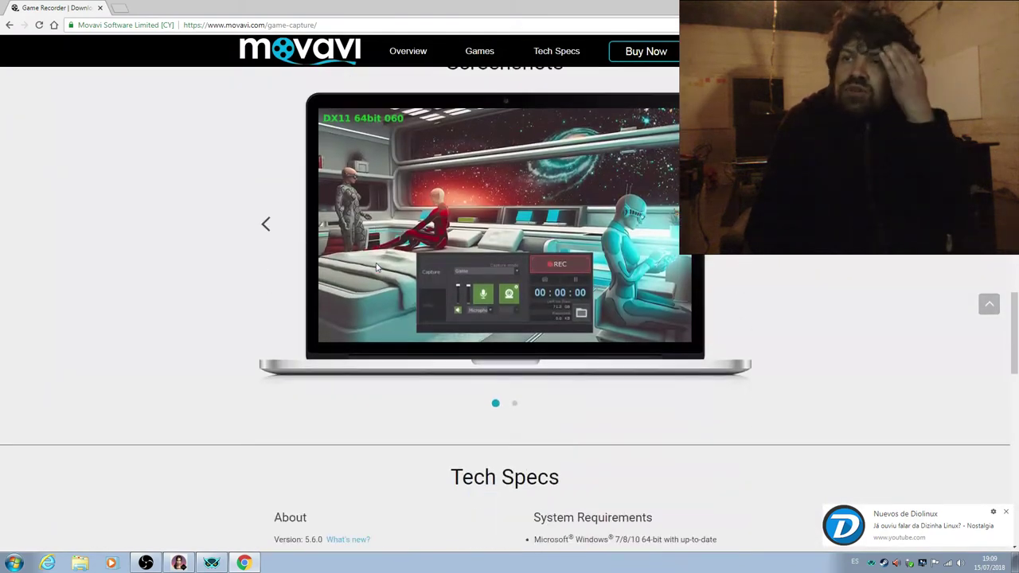
pyautogui.scroll(-1, 376, 266)
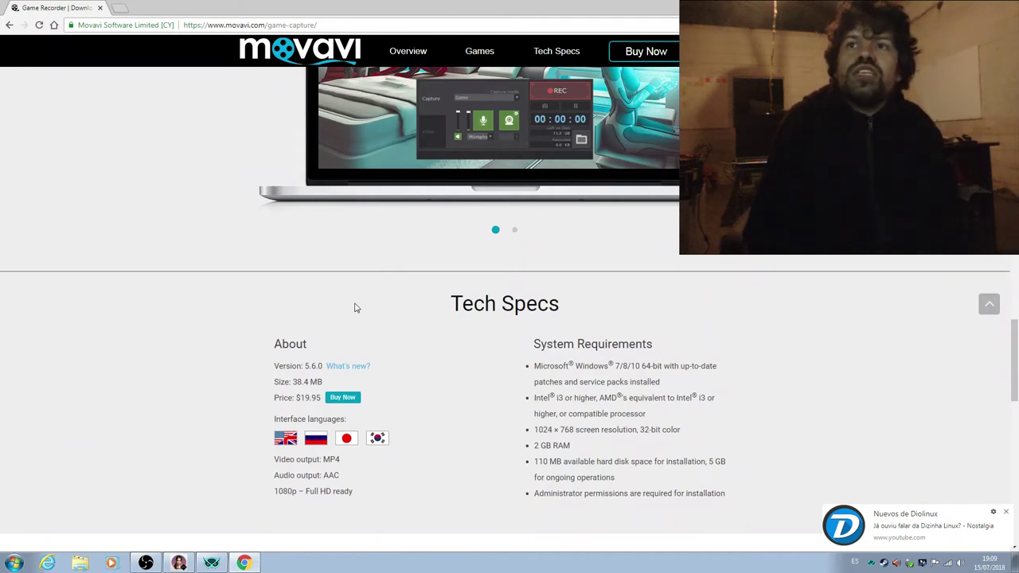
# Step: Open the Gecata purchase page and examine the Personal License and the bundle's two products, Gecata by Movavi and Video Editor Plus
pyautogui.click(645, 53)
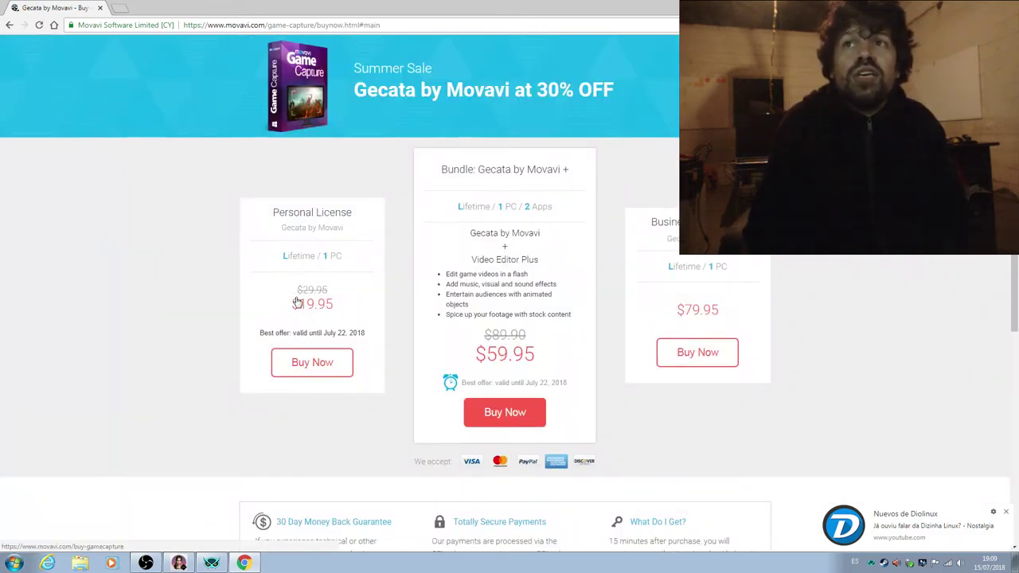
pyautogui.moveTo(314, 212); pyautogui.dragTo(283, 214)
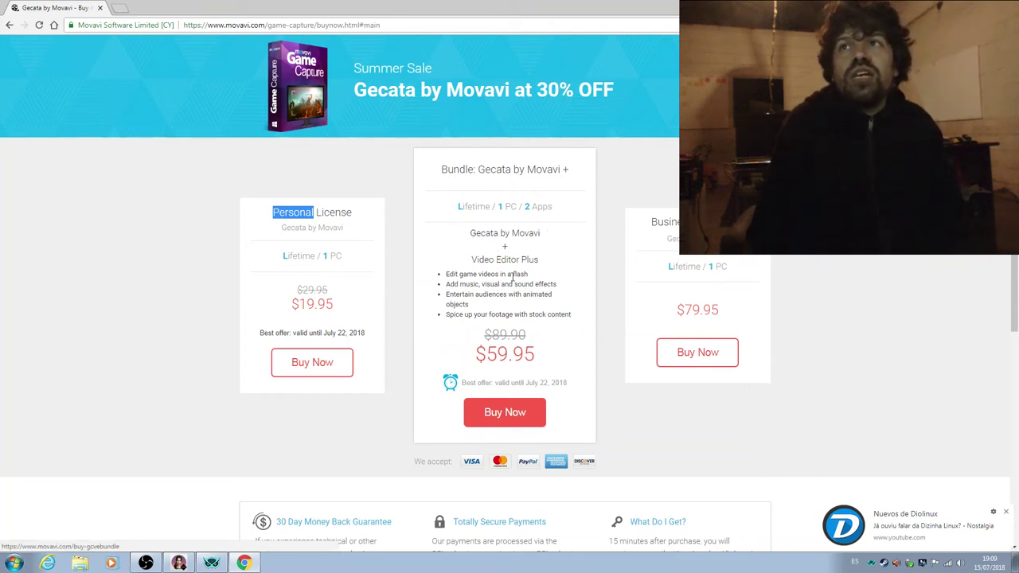
pyautogui.moveTo(467, 241); pyautogui.dragTo(549, 236)
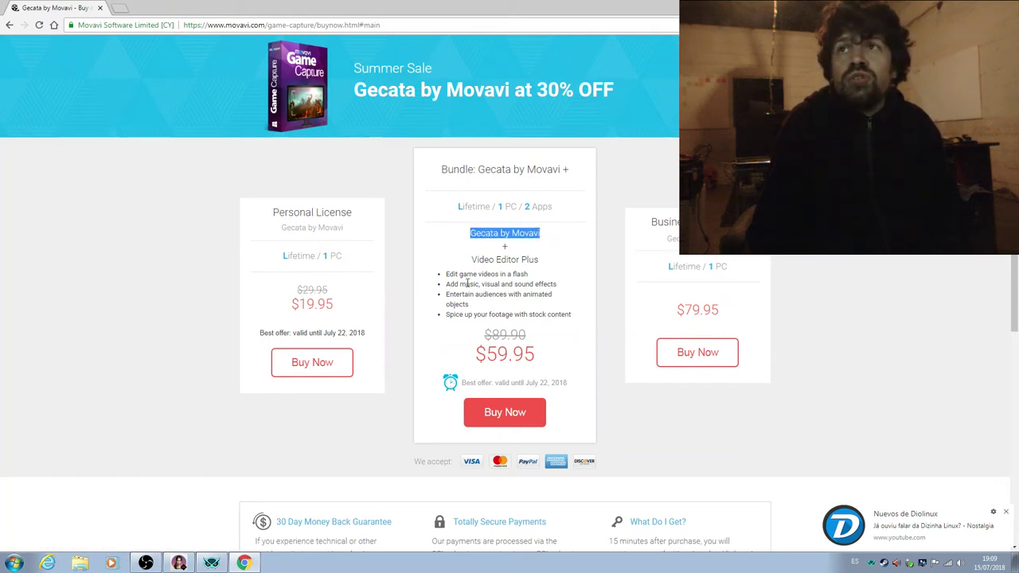
pyautogui.moveTo(465, 262); pyautogui.dragTo(548, 273)
pyautogui.click(546, 271)
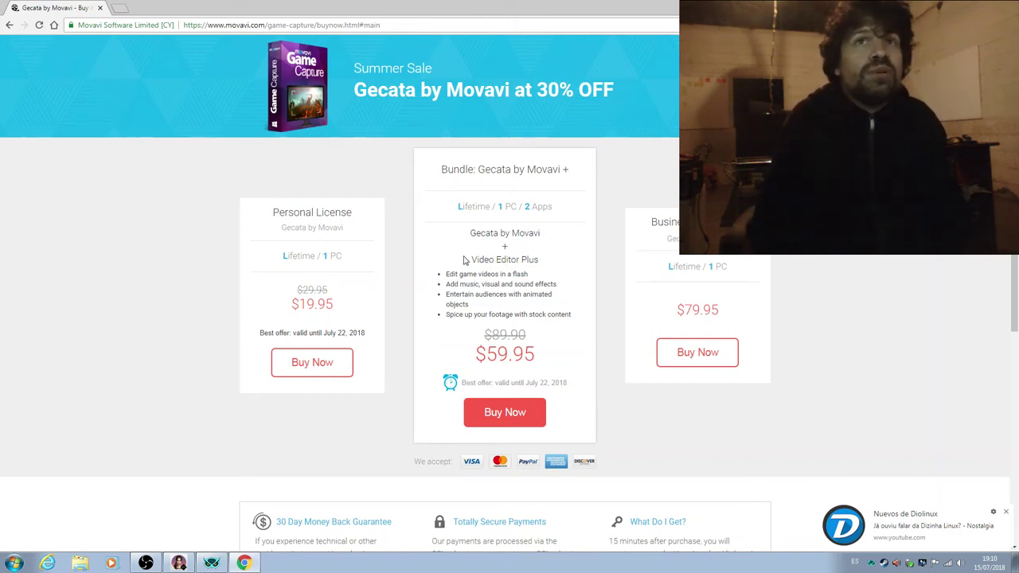
pyautogui.moveTo(465, 260); pyautogui.dragTo(544, 265)
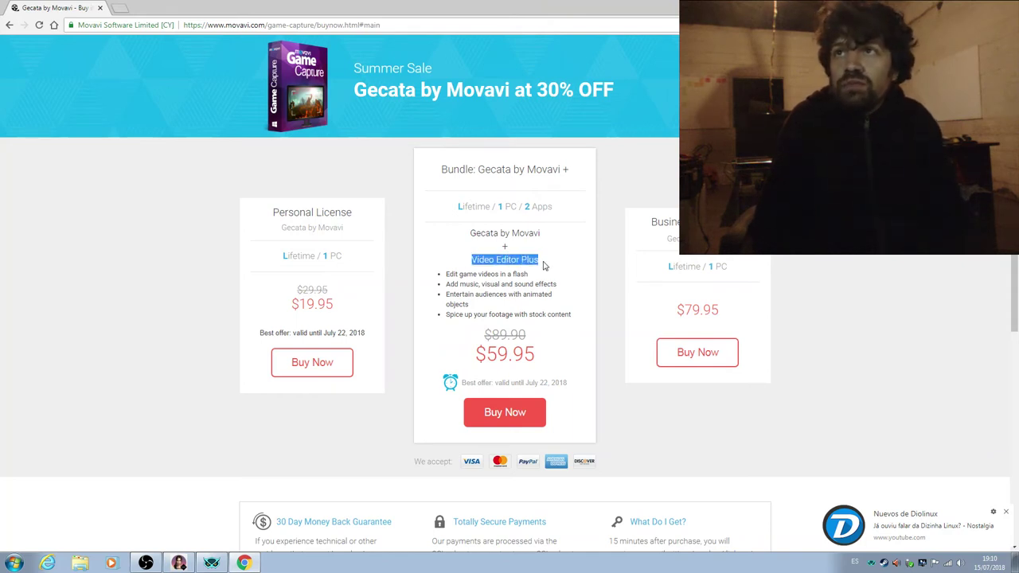
pyautogui.click(545, 265)
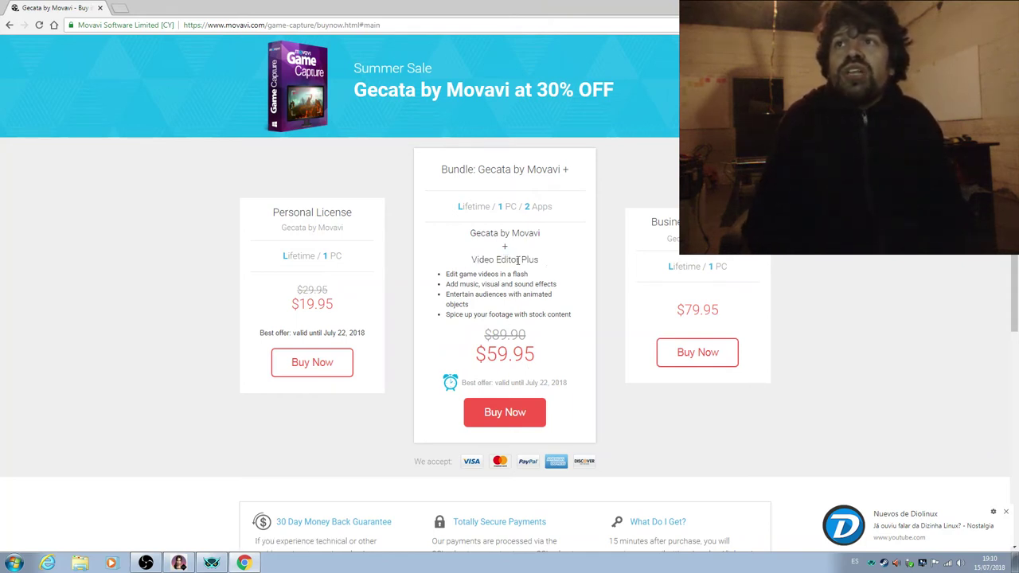
pyautogui.moveTo(476, 232); pyautogui.dragTo(531, 233)
pyautogui.click(544, 252)
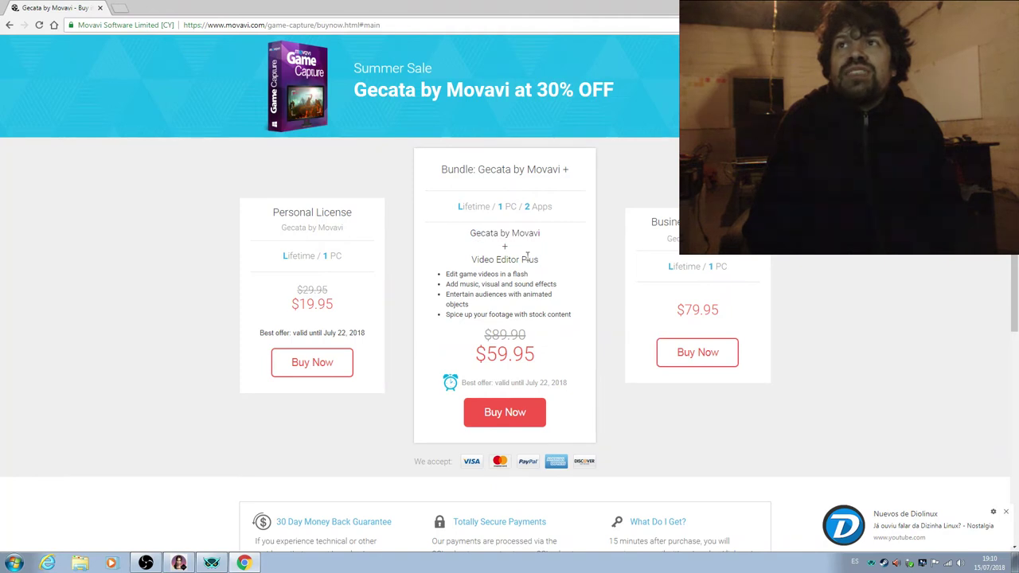
pyautogui.moveTo(469, 237); pyautogui.dragTo(548, 232)
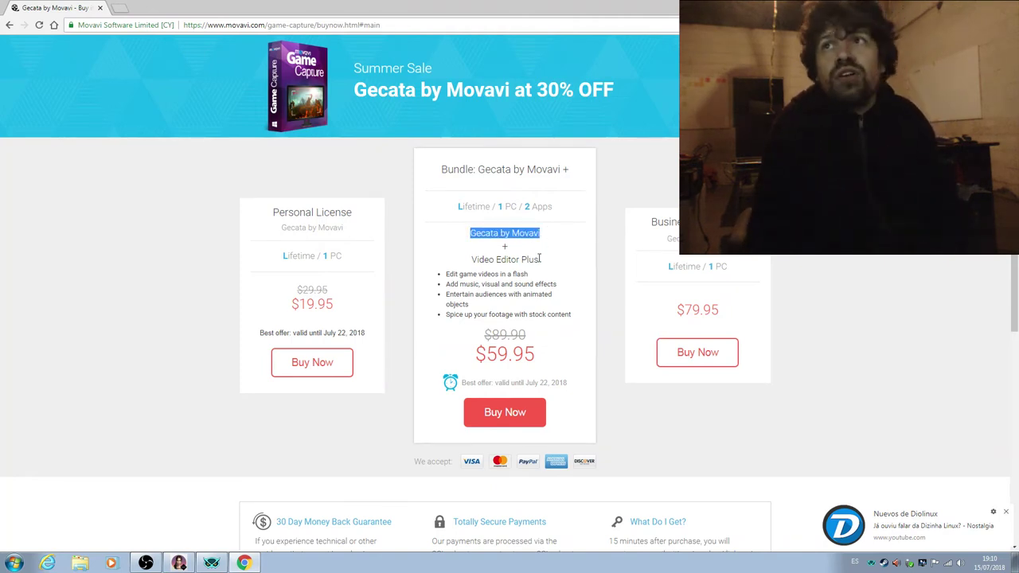
pyautogui.moveTo(539, 260); pyautogui.dragTo(471, 267)
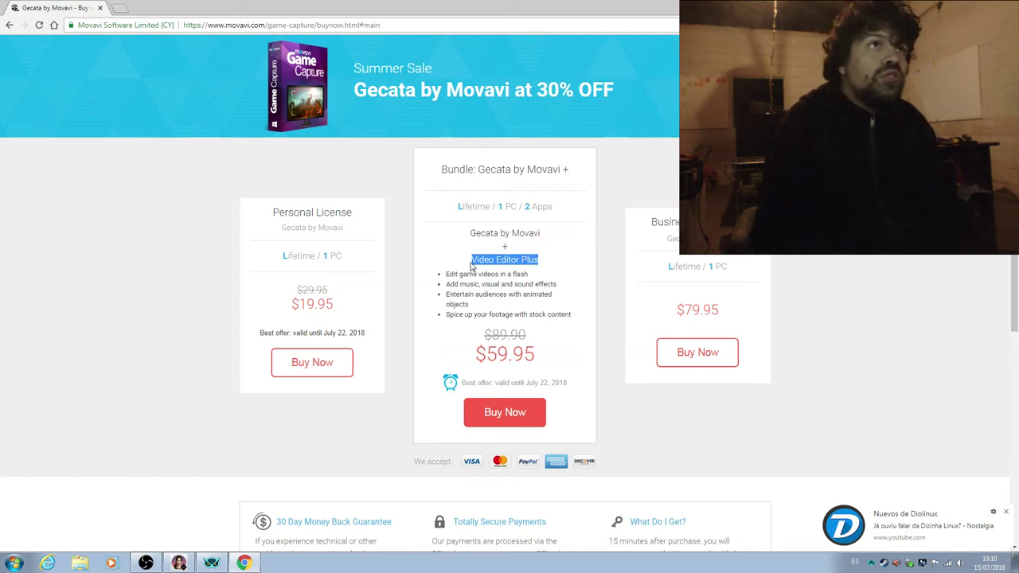